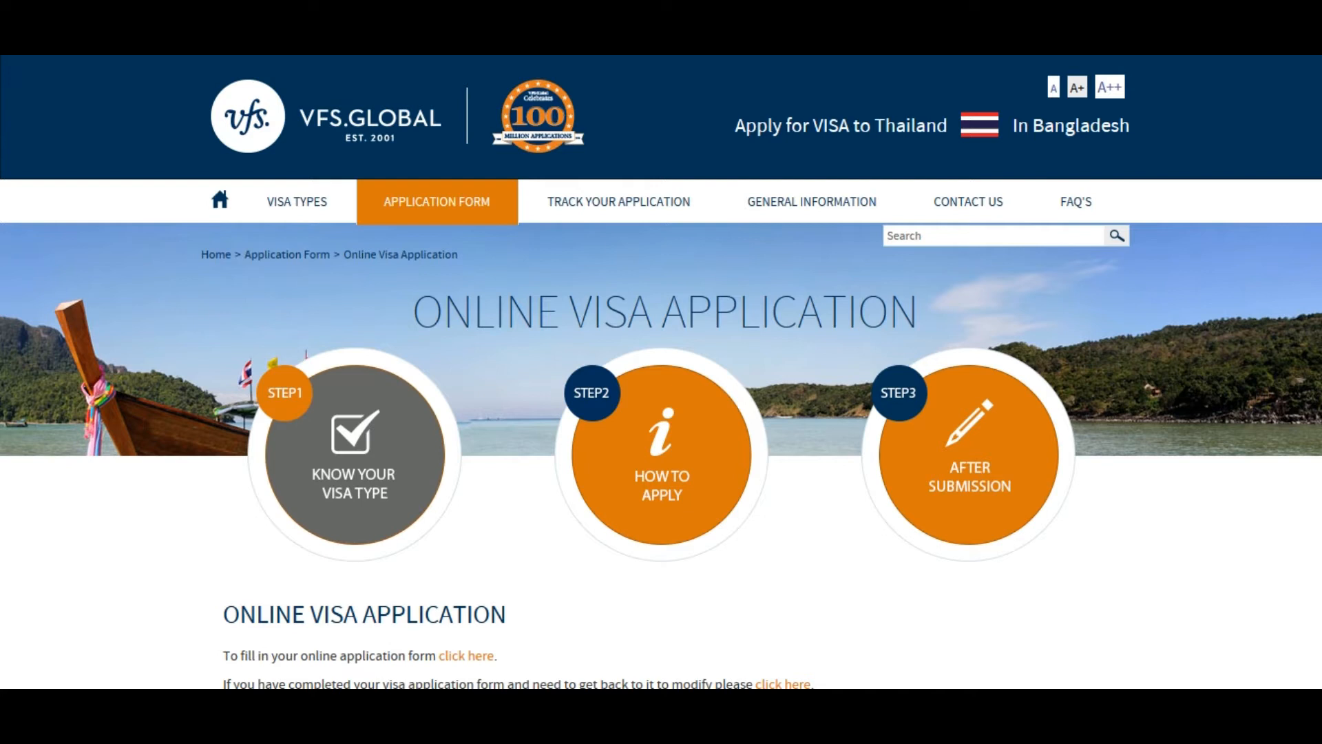
# Read through the online visa application instructions as far as the paper application form download
pyautogui.scroll(-9, 661, 372)
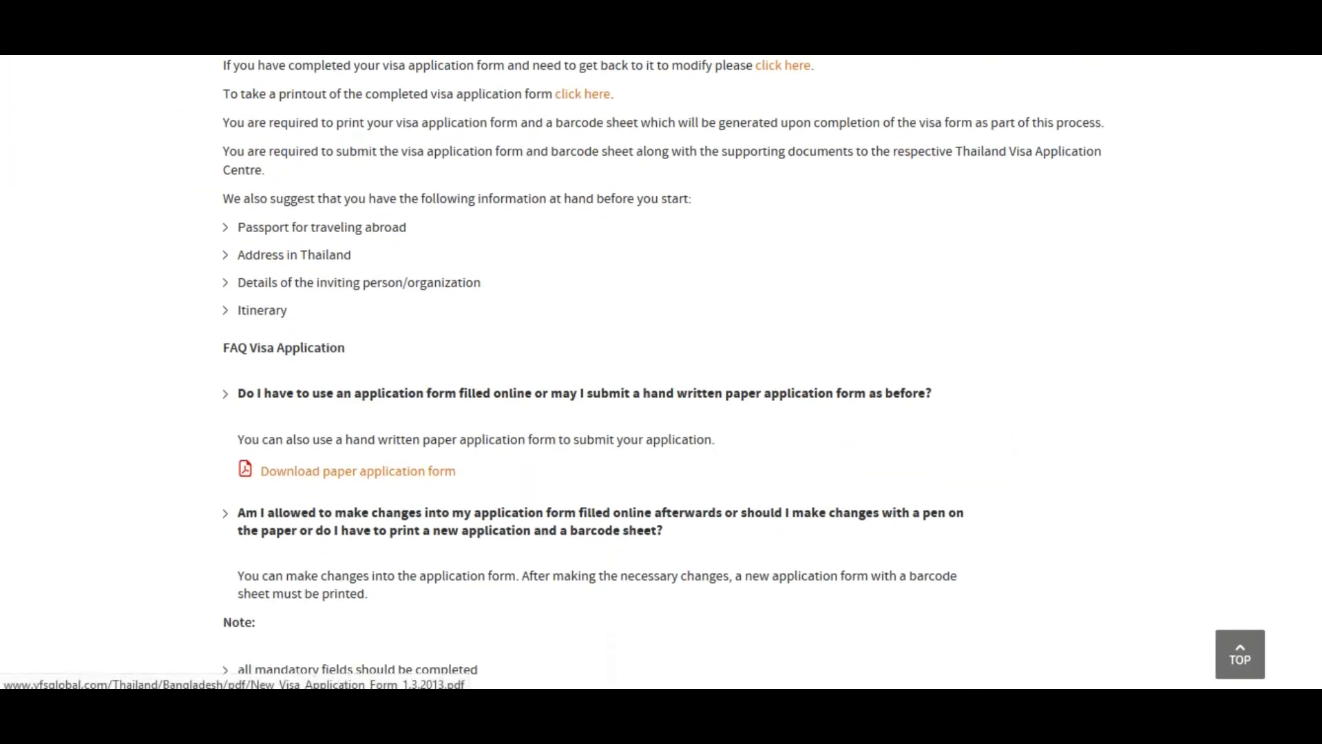
pyautogui.scroll(-2, 661, 372)
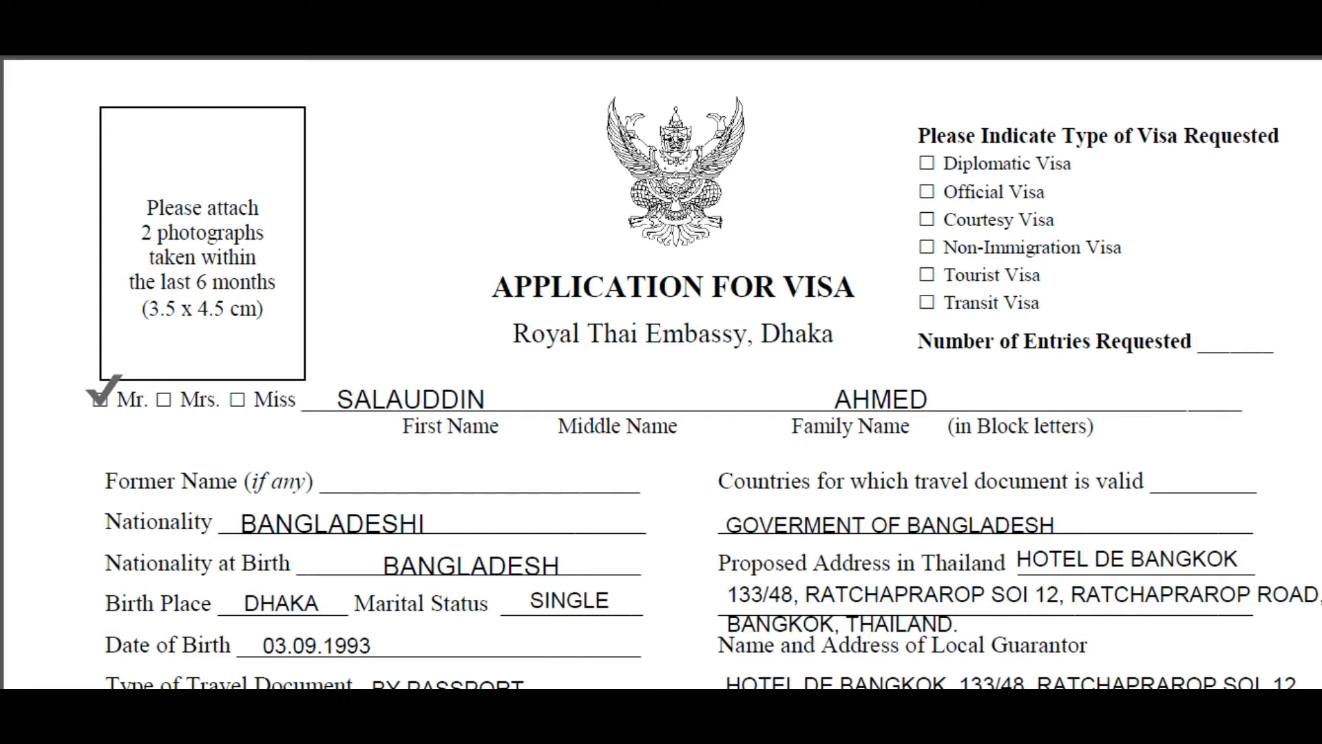
# Mark Tourist Visa with a checkmark as the type of visa requested on the application form
pyautogui.hotkey('shift', 'F4')
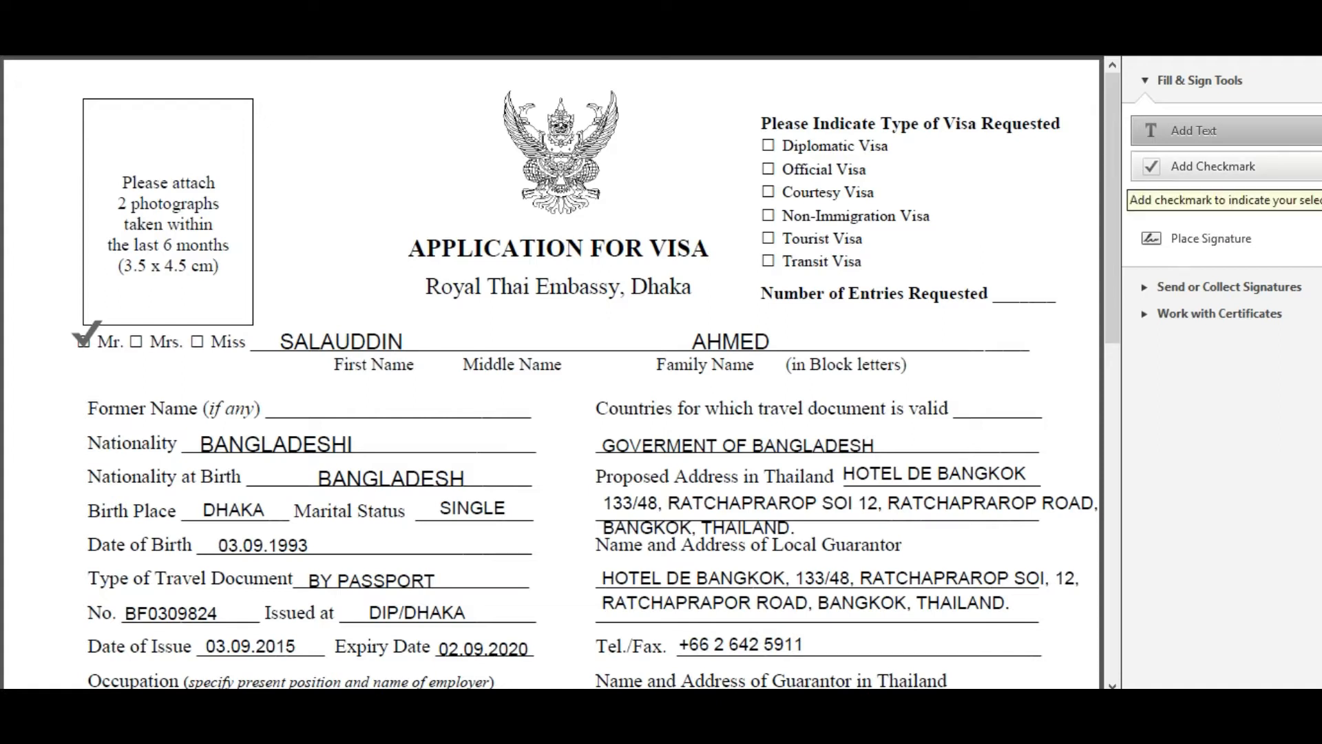
pyautogui.click(1198, 166)
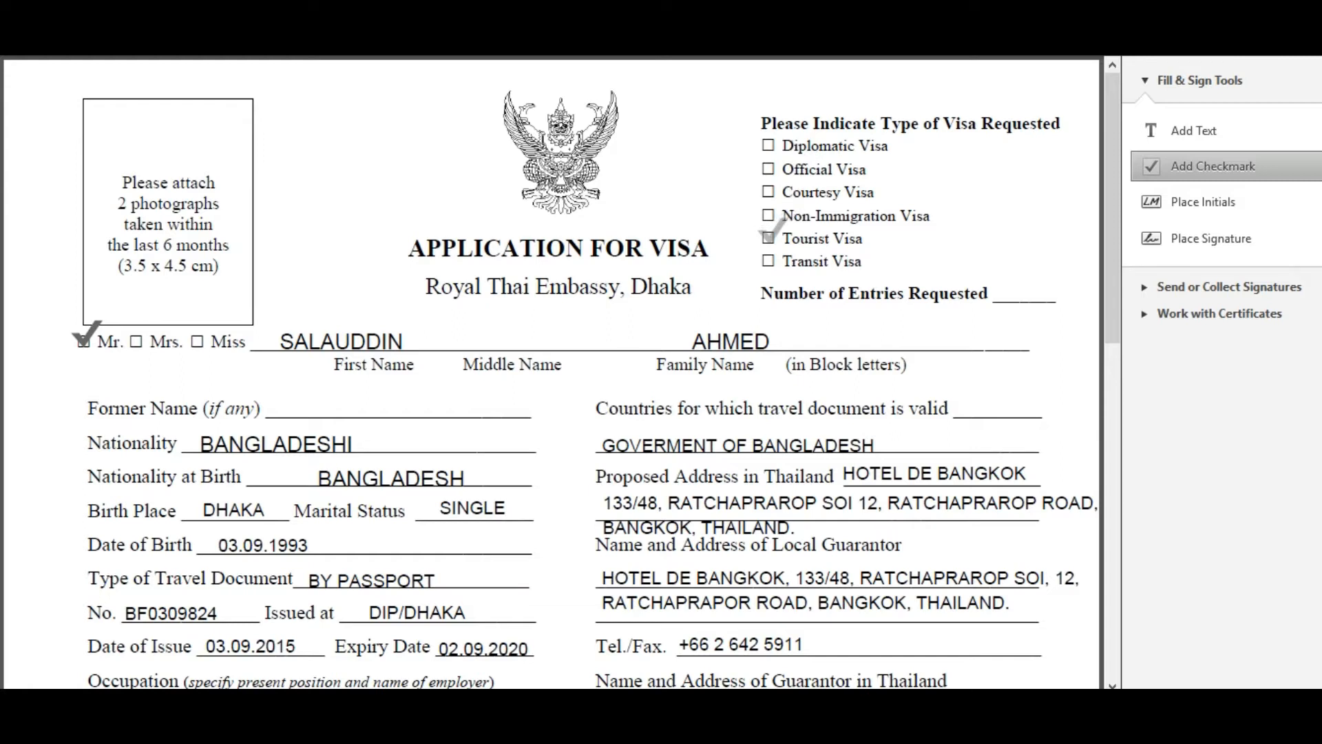
pyautogui.click(768, 234)
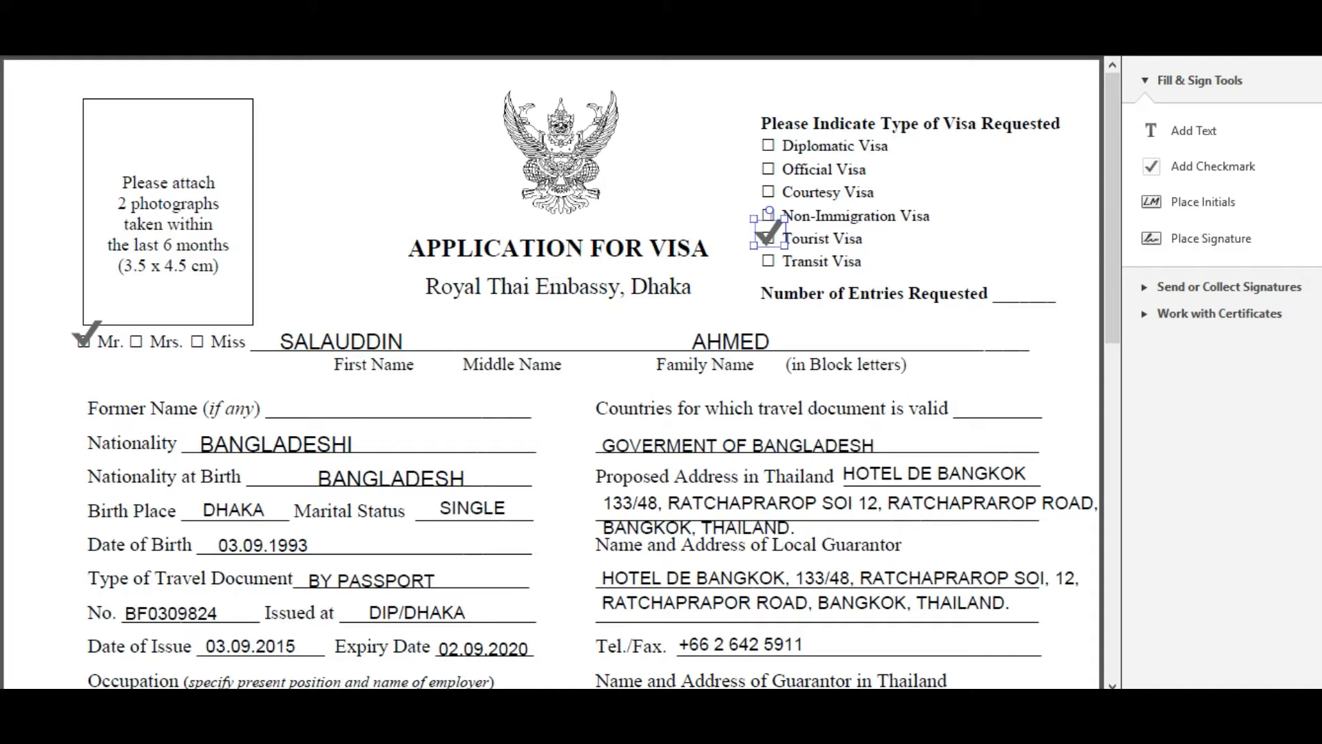
# Reposition the applicant's first name and family name on the name line so they sit over their labels
pyautogui.click(1193, 130)
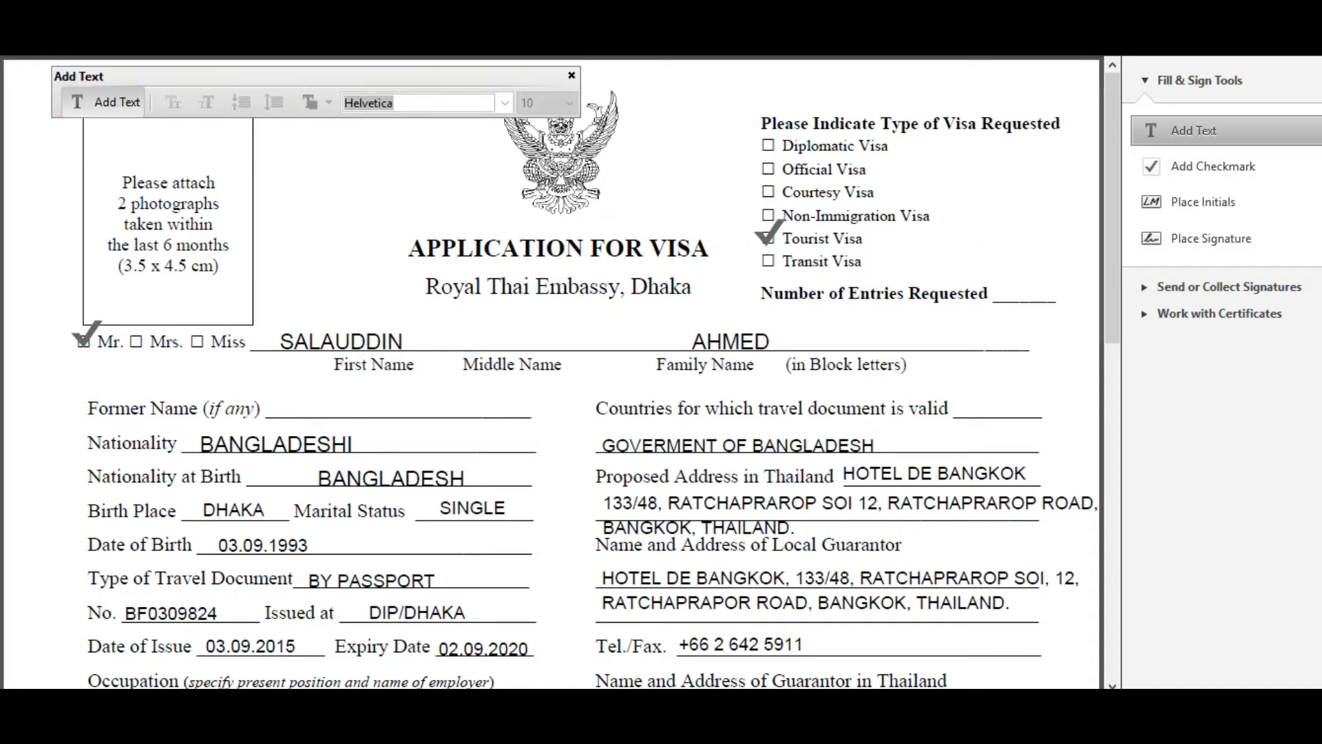
pyautogui.click(341, 343)
pyautogui.doubleClick(366, 343)
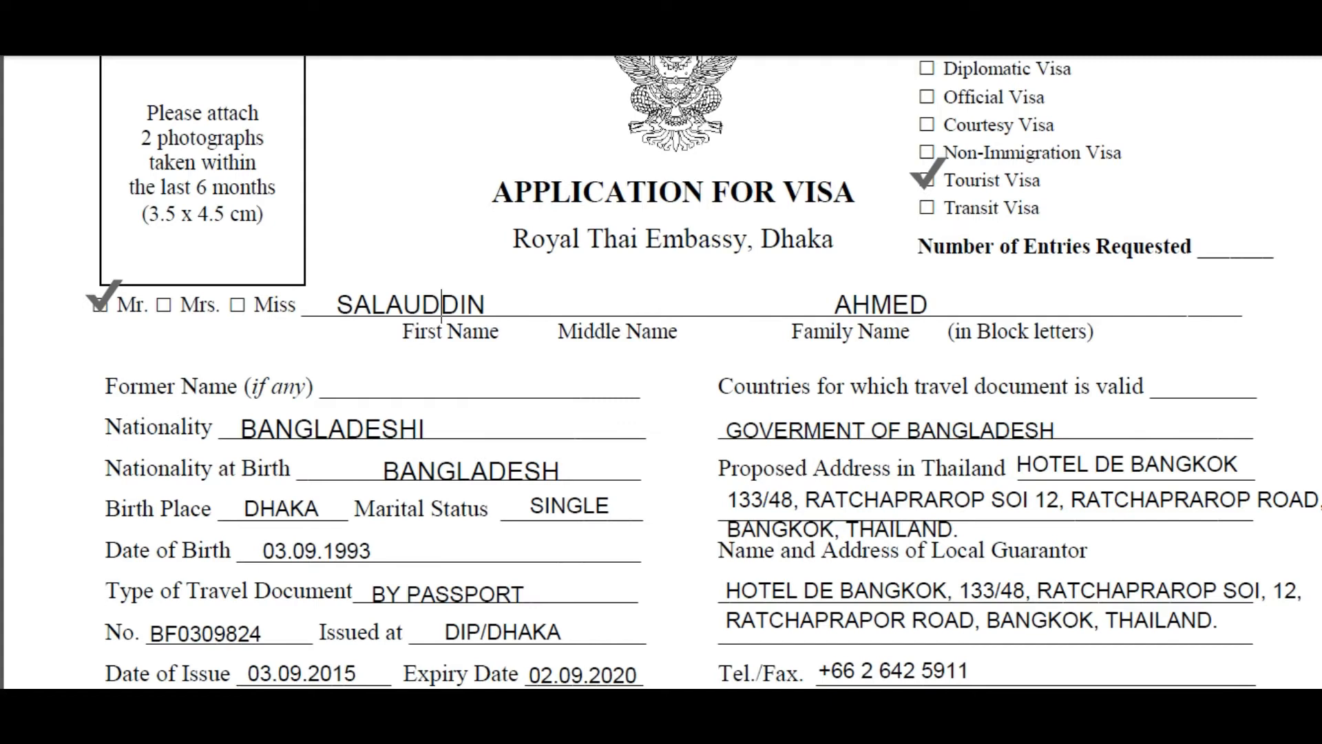
pyautogui.moveTo(882, 305); pyautogui.dragTo(840, 310)
pyautogui.click(442, 305)
pyautogui.click(853, 305)
pyautogui.moveTo(442, 305)
pyautogui.mouseDown()
pyautogui.moveTo(467, 302)
pyautogui.moveTo(452, 304)
pyautogui.mouseUp()
# Add the text SINGLE for Number of Entries Requested and align it on its blank line
pyautogui.scroll(-3, 661, 372)
pyautogui.scroll(-2, 661, 372)
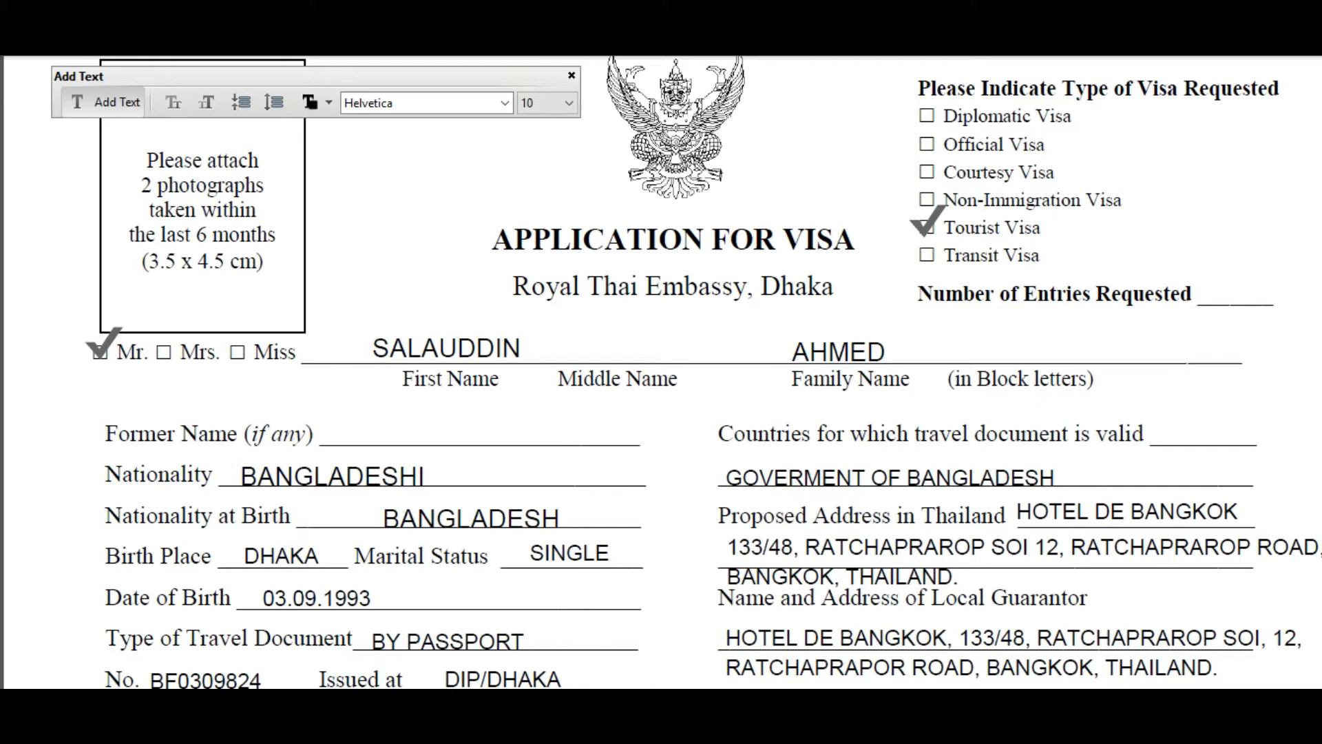
pyautogui.write('SINGLE')
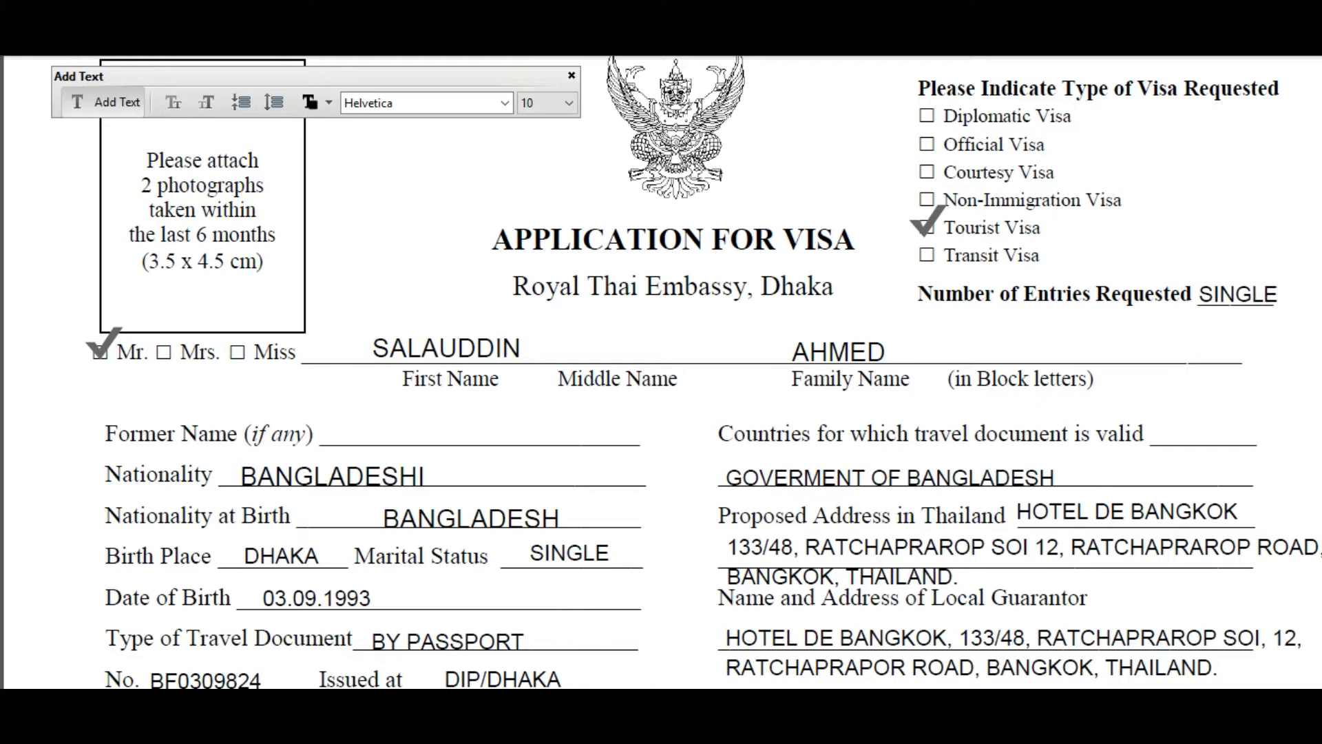
pyautogui.doubleClick(439, 349)
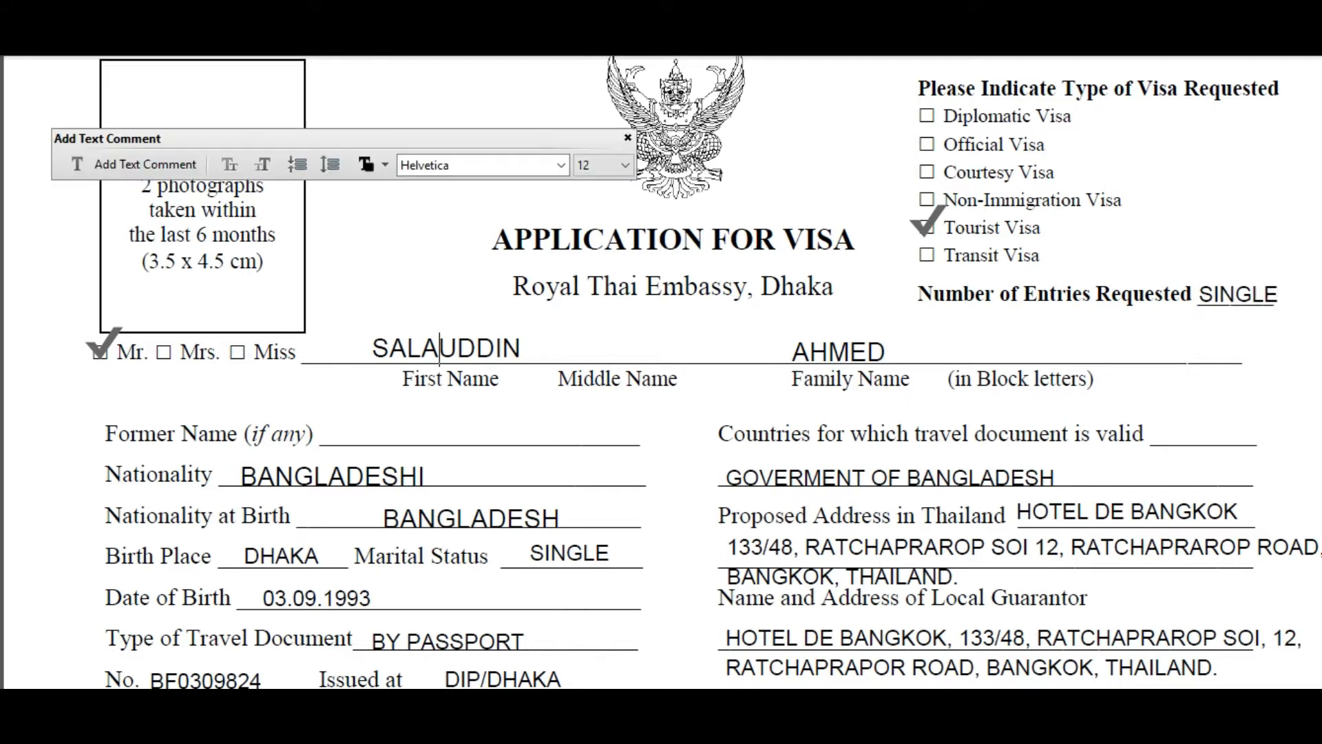
pyautogui.moveTo(1239, 294); pyautogui.dragTo(1234, 296)
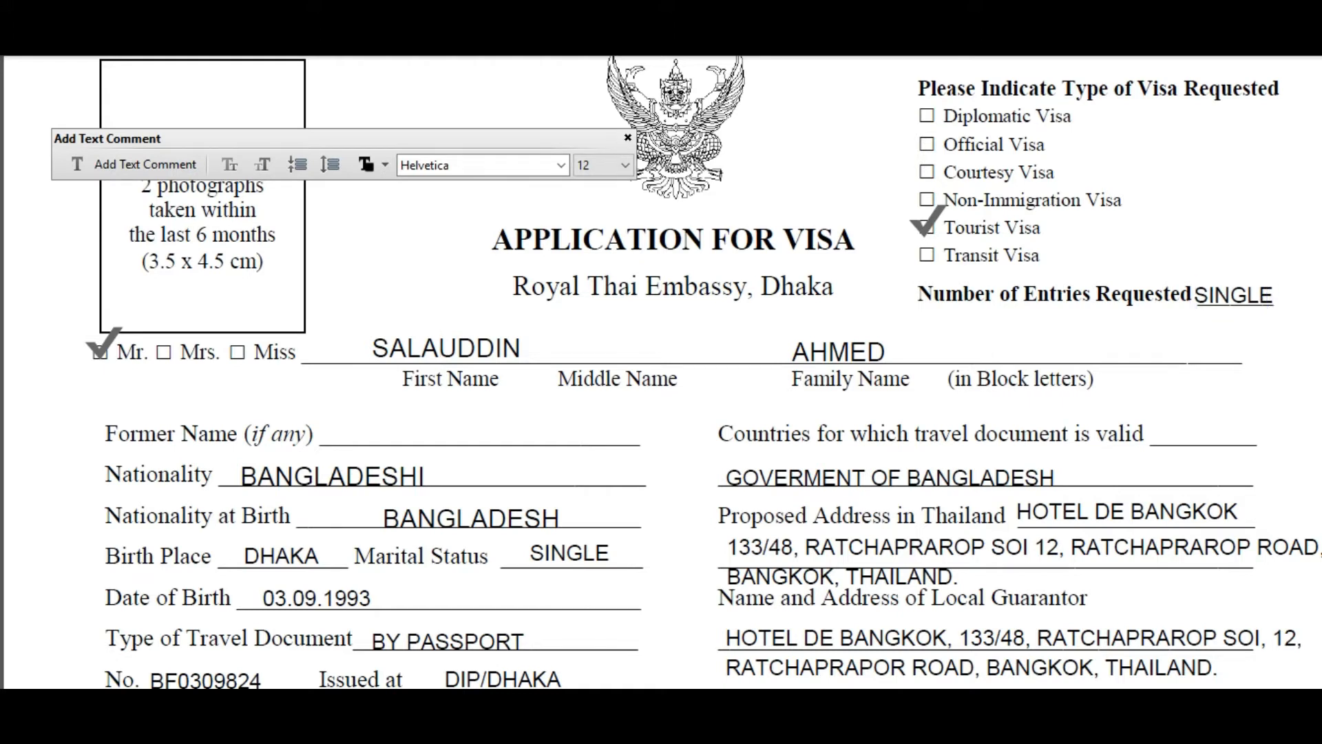
# Review the filled-in form from the personal details through purpose of visit and the official-use sections
pyautogui.scroll(-3, 703, 372)
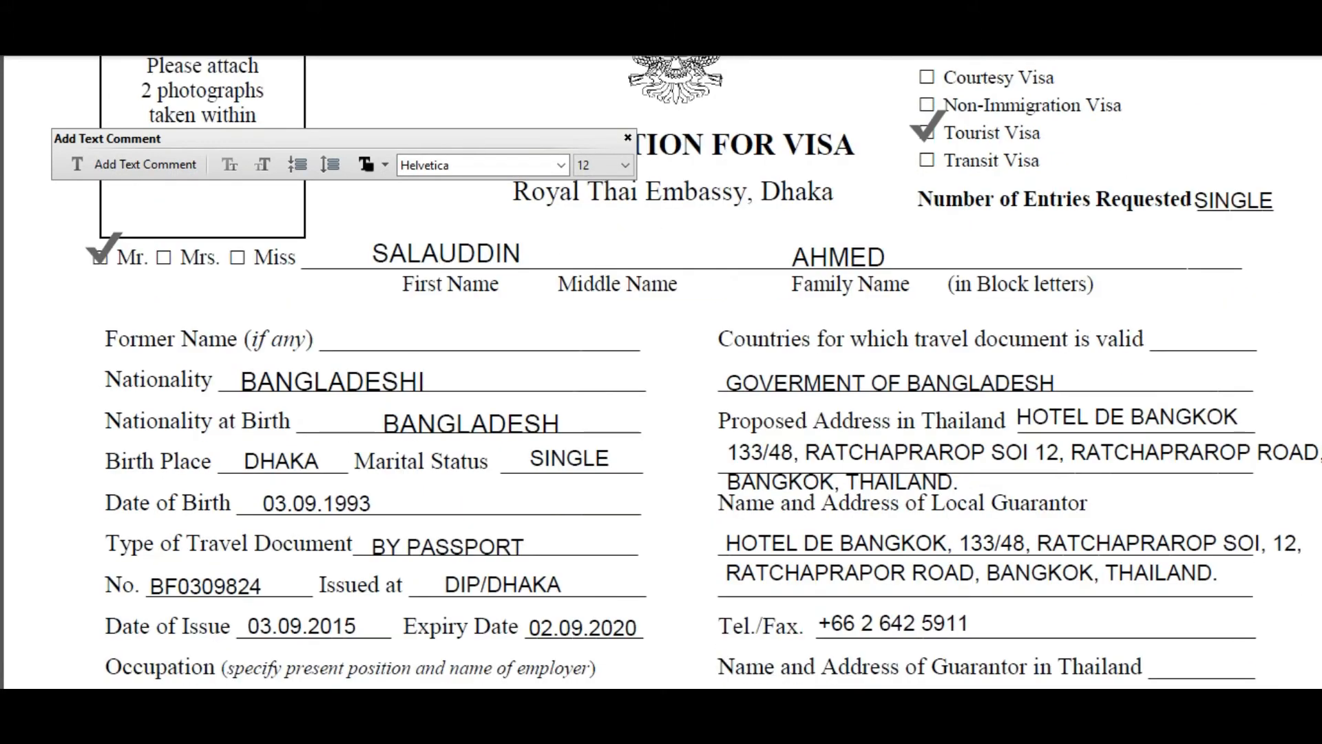
pyautogui.click(628, 138)
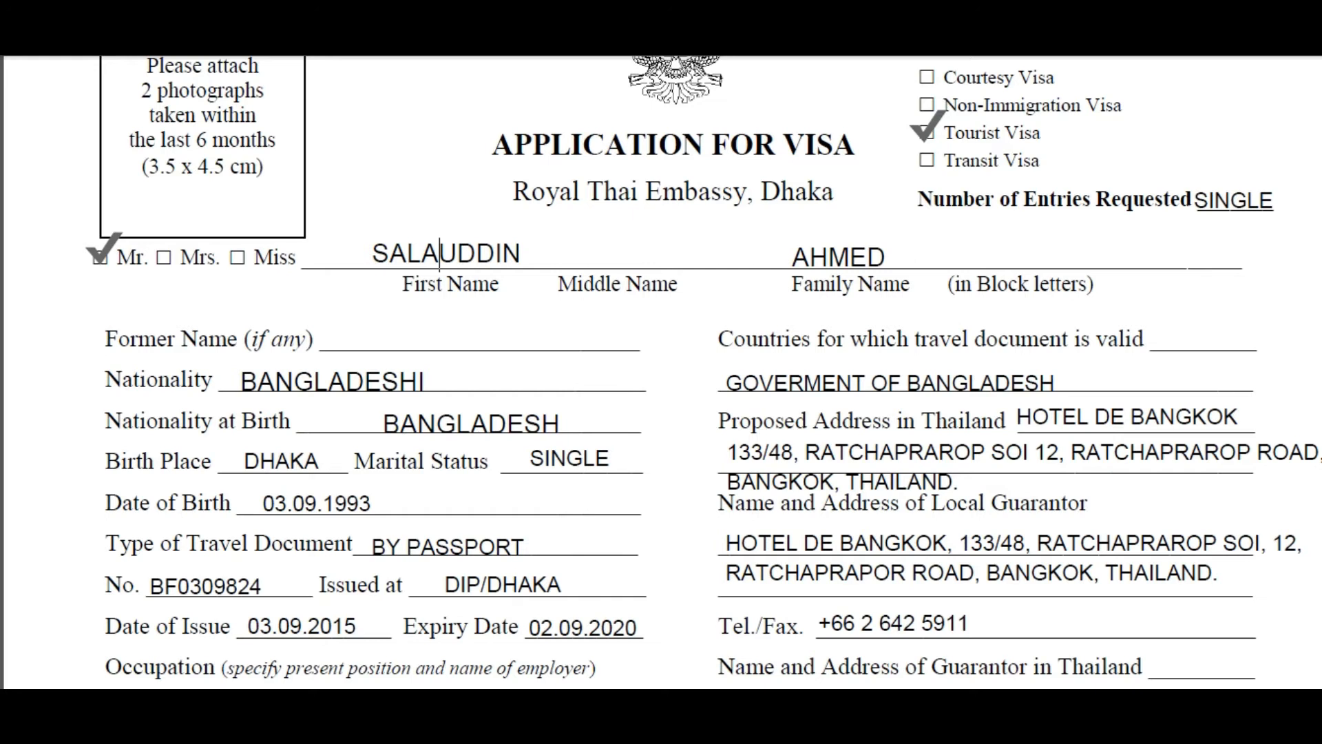
pyautogui.scroll(-3, 703, 372)
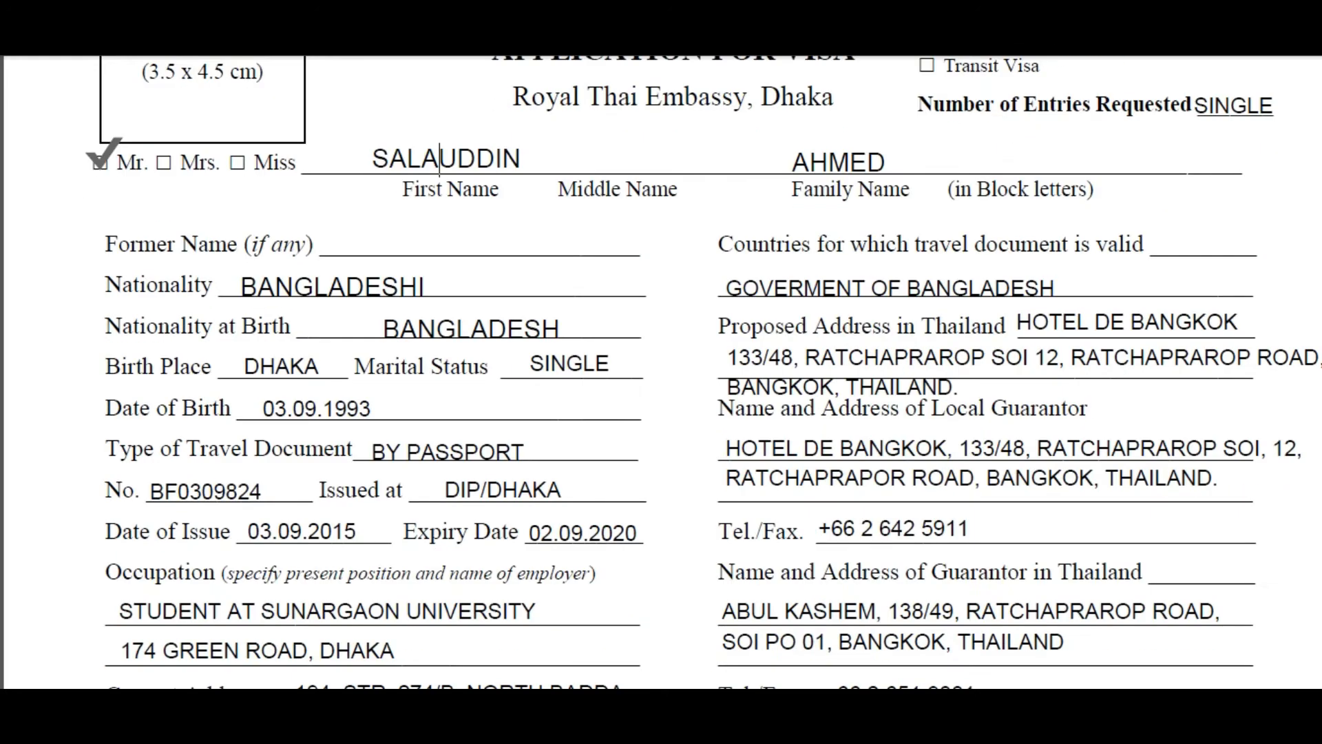
pyautogui.scroll(-3, 703, 372)
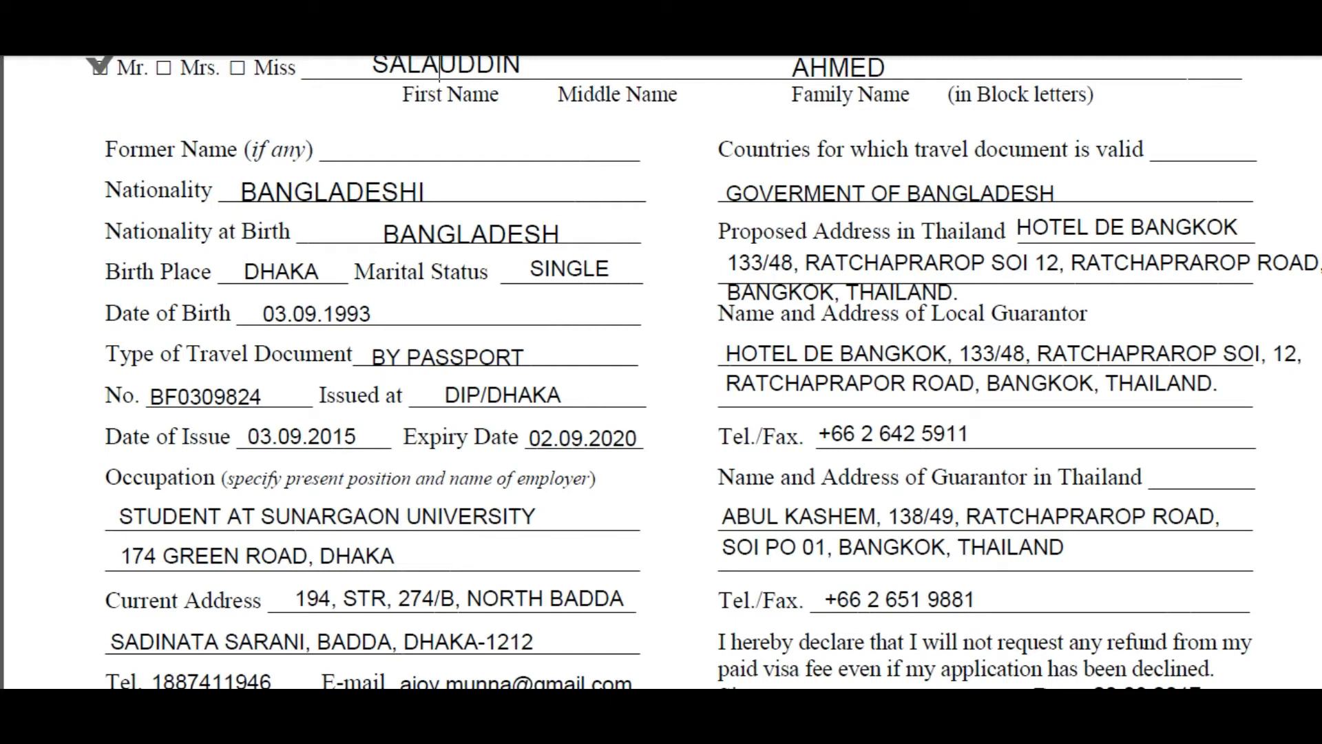
pyautogui.scroll(-3, 661, 372)
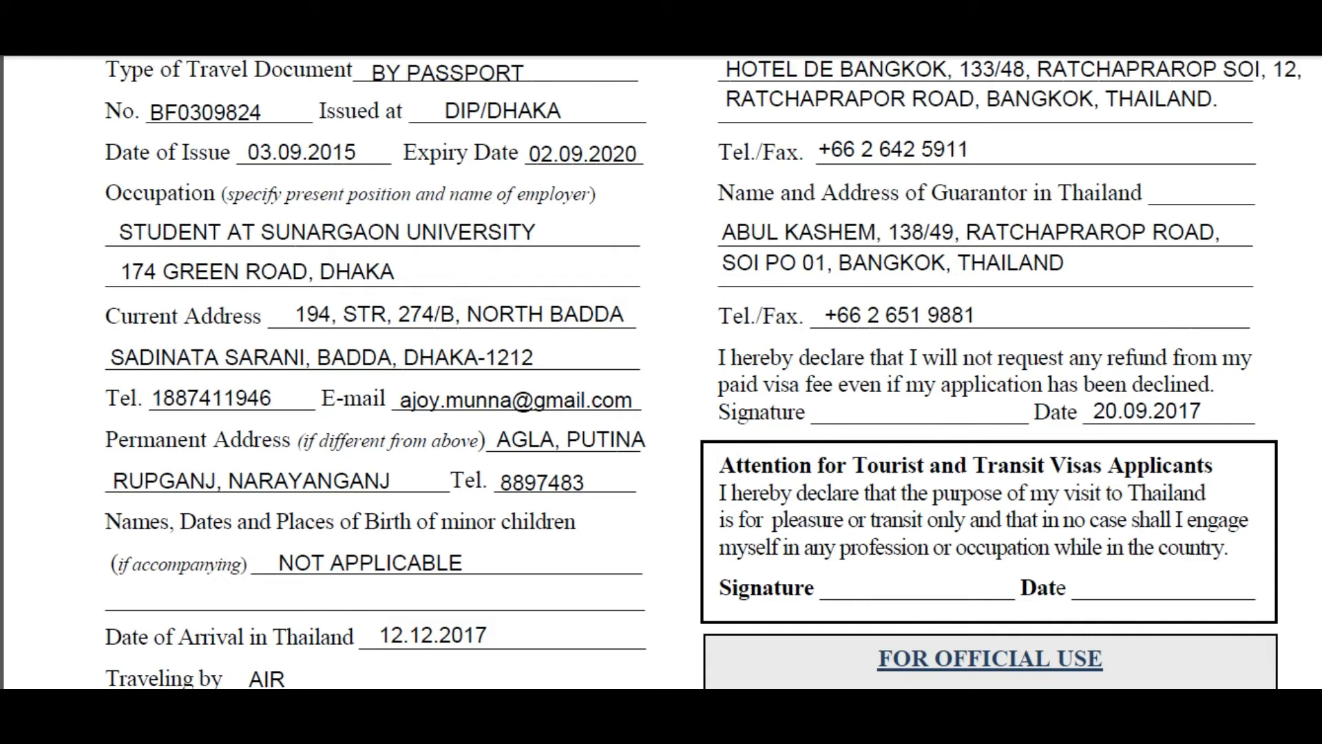
pyautogui.scroll(-2, 703, 372)
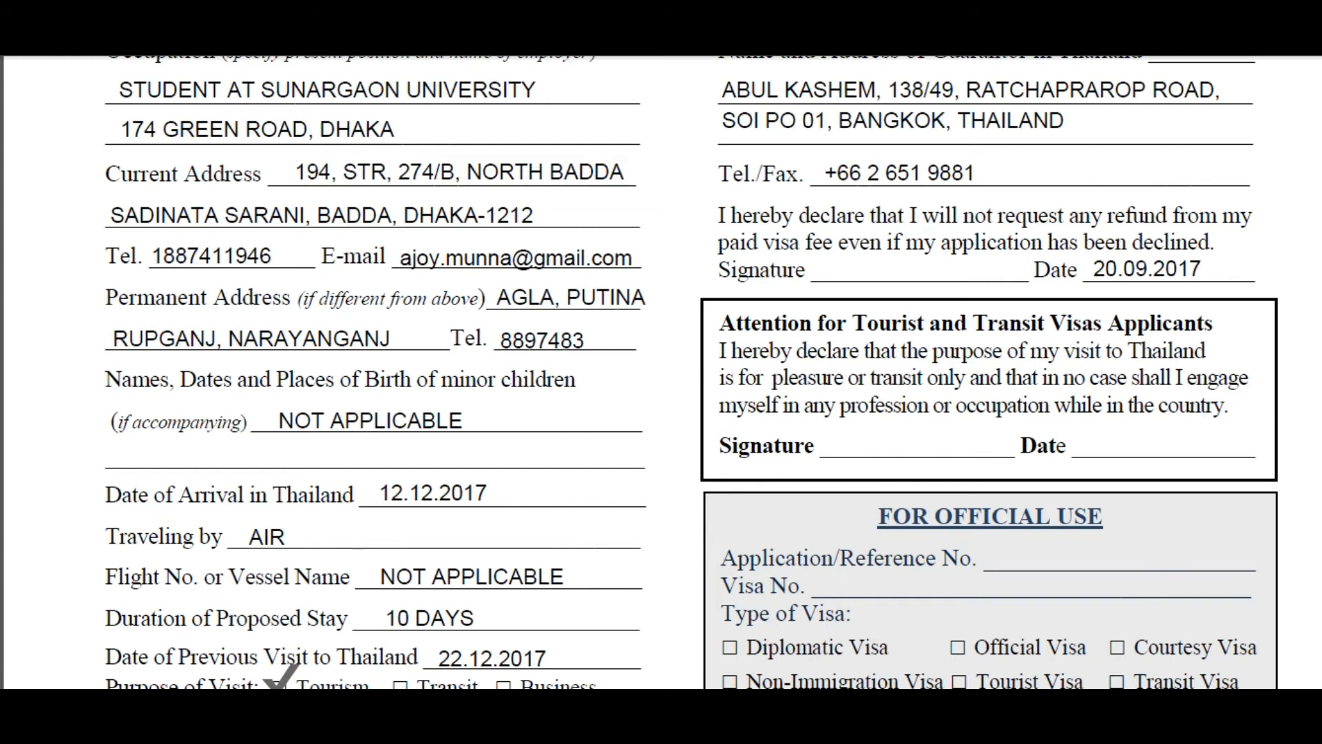
pyautogui.scroll(-3, 662, 372)
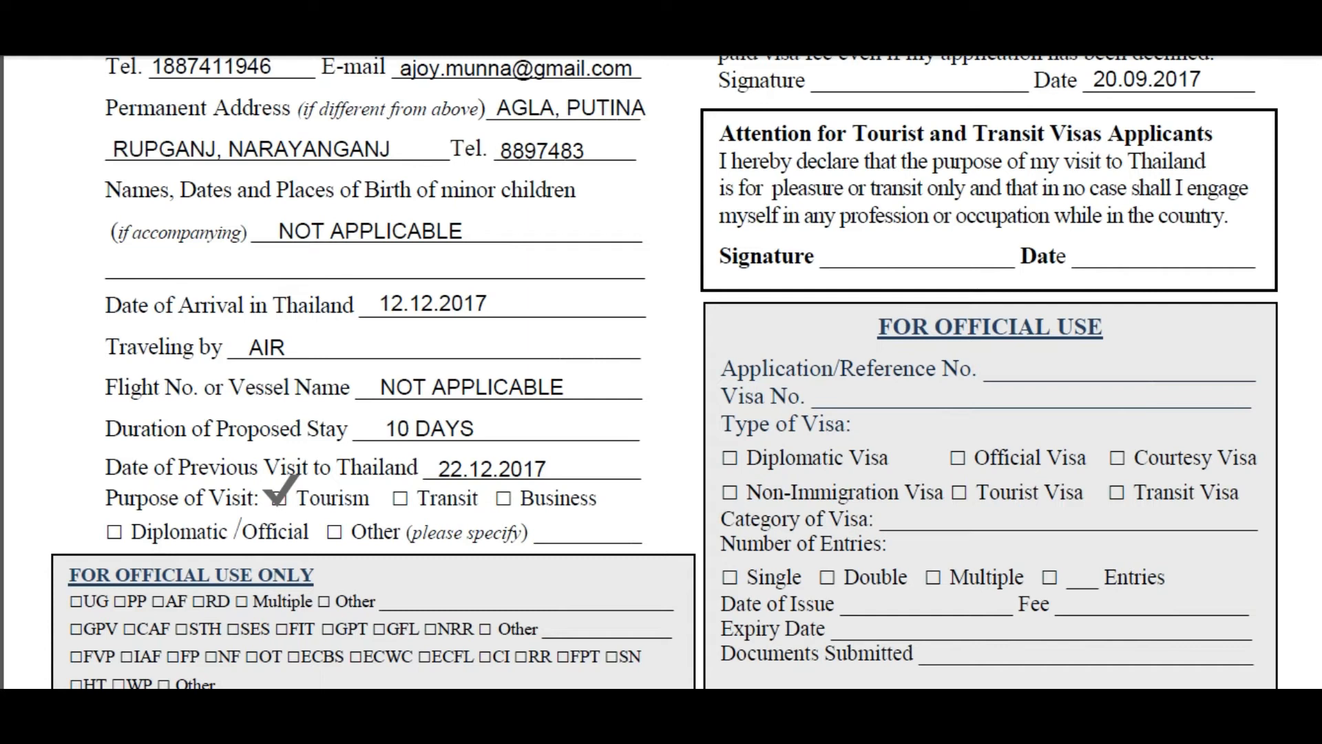
pyautogui.scroll(-3, 664, 373)
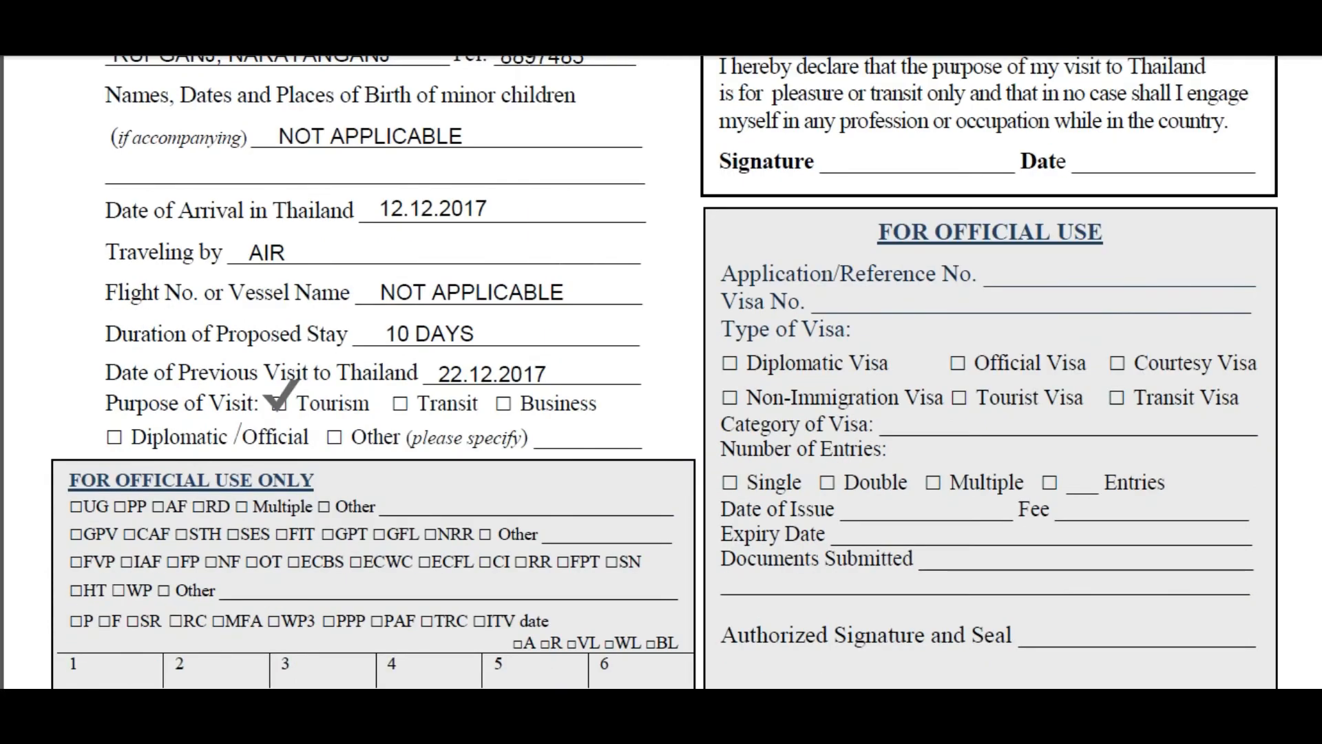
pyautogui.scroll(20, 662, 372)
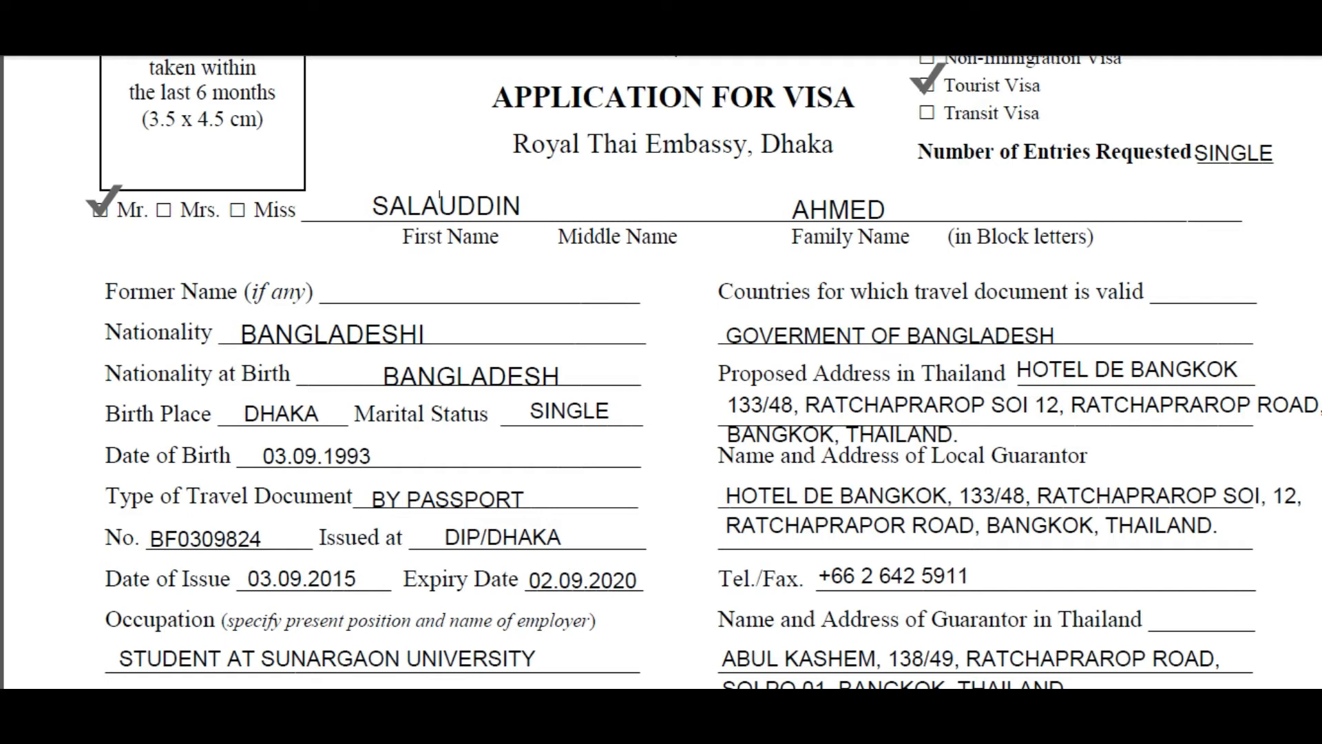
# Replace the entry for countries for which the travel document is valid with BY BANGLADESHI PASSPORT
pyautogui.click(804, 336)
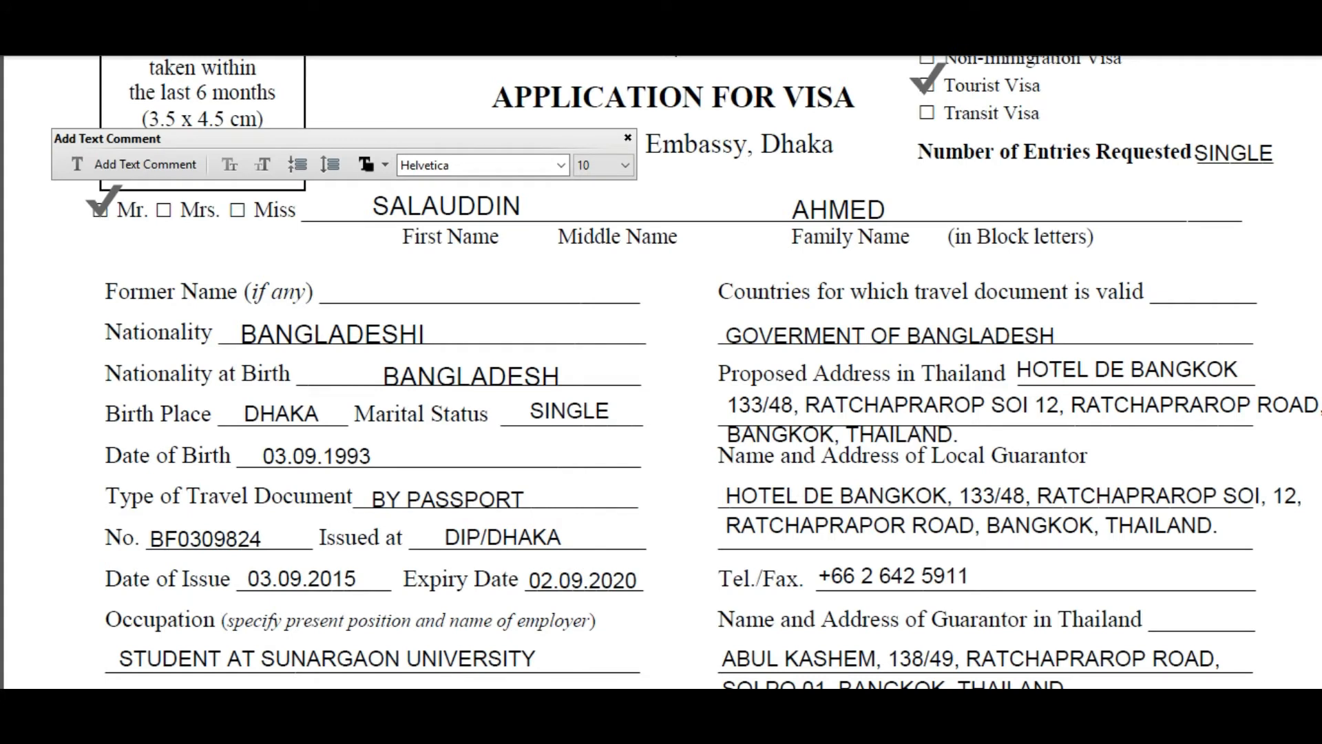
pyautogui.hotkey('ctrl', 'a')
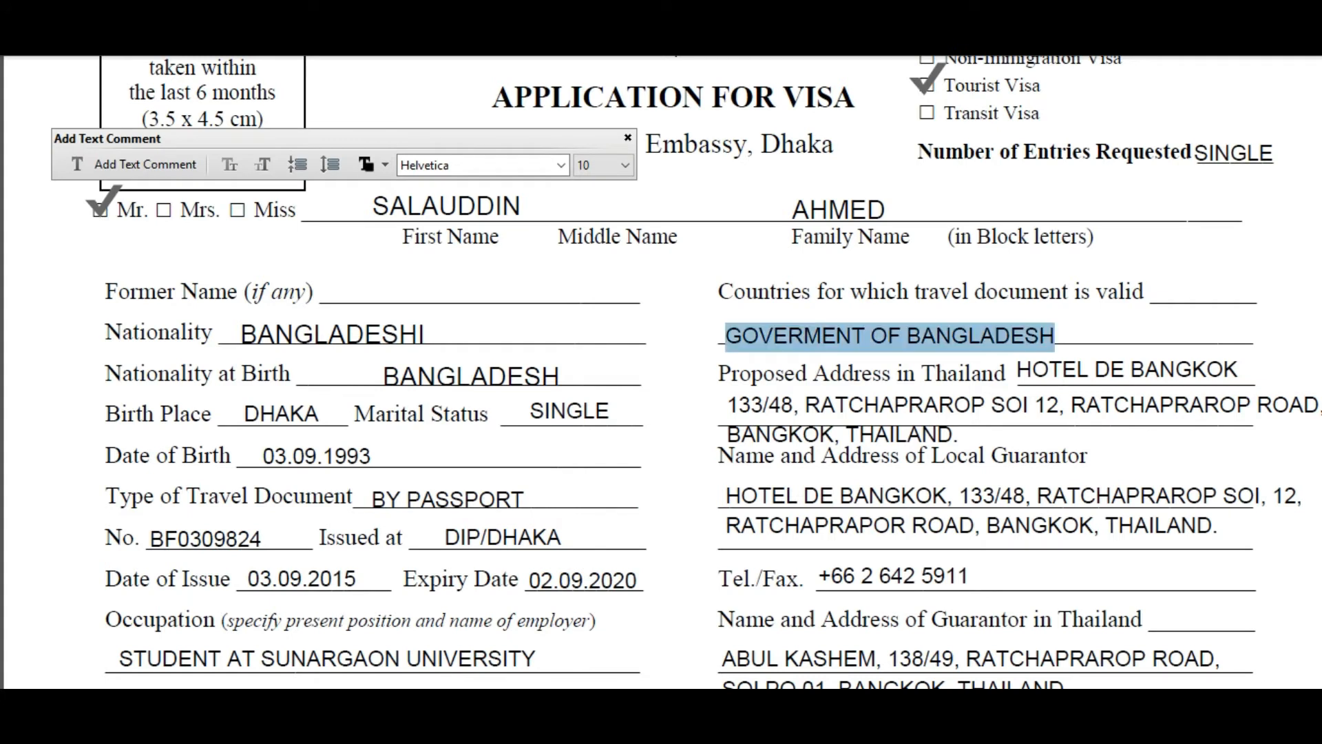
pyautogui.write('BY BANGLADESHI PASSPORT')
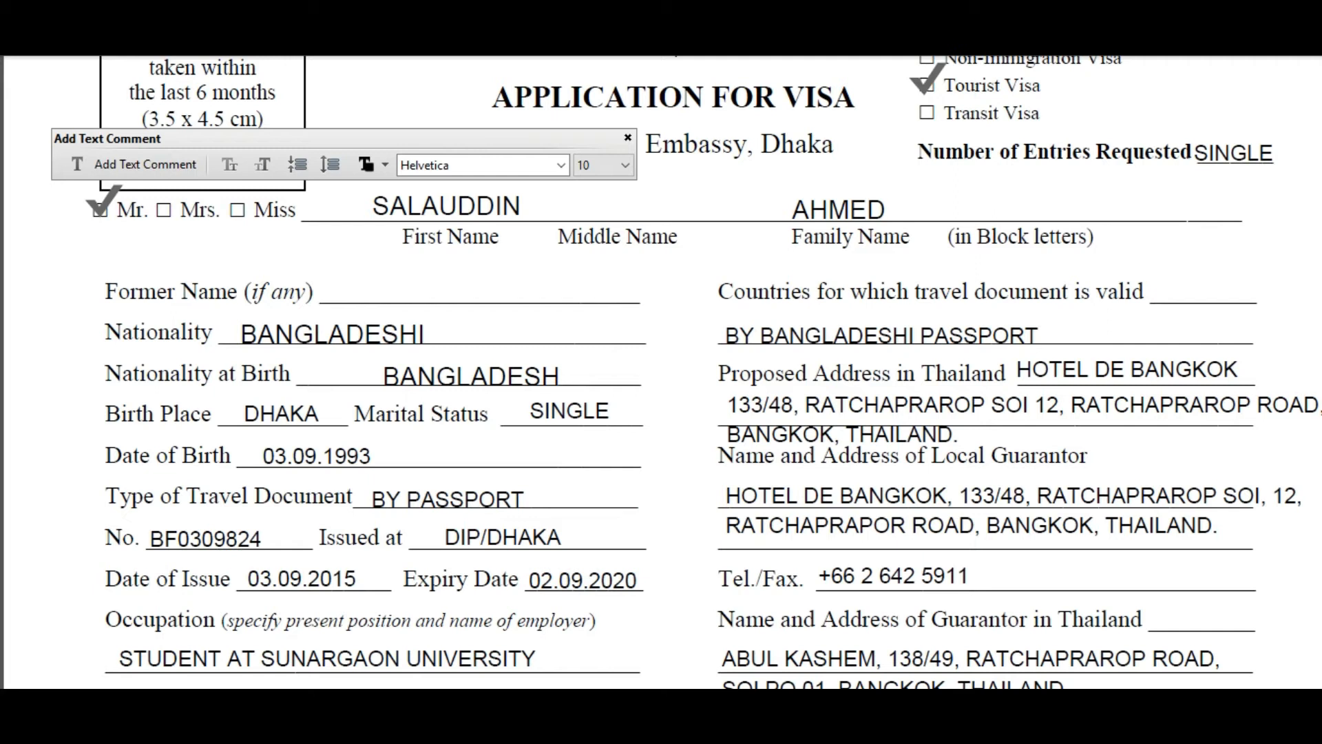
# Break the proposed address in Thailand before the word ROAD so its long line fits the form
pyautogui.scroll(-1, 703, 373)
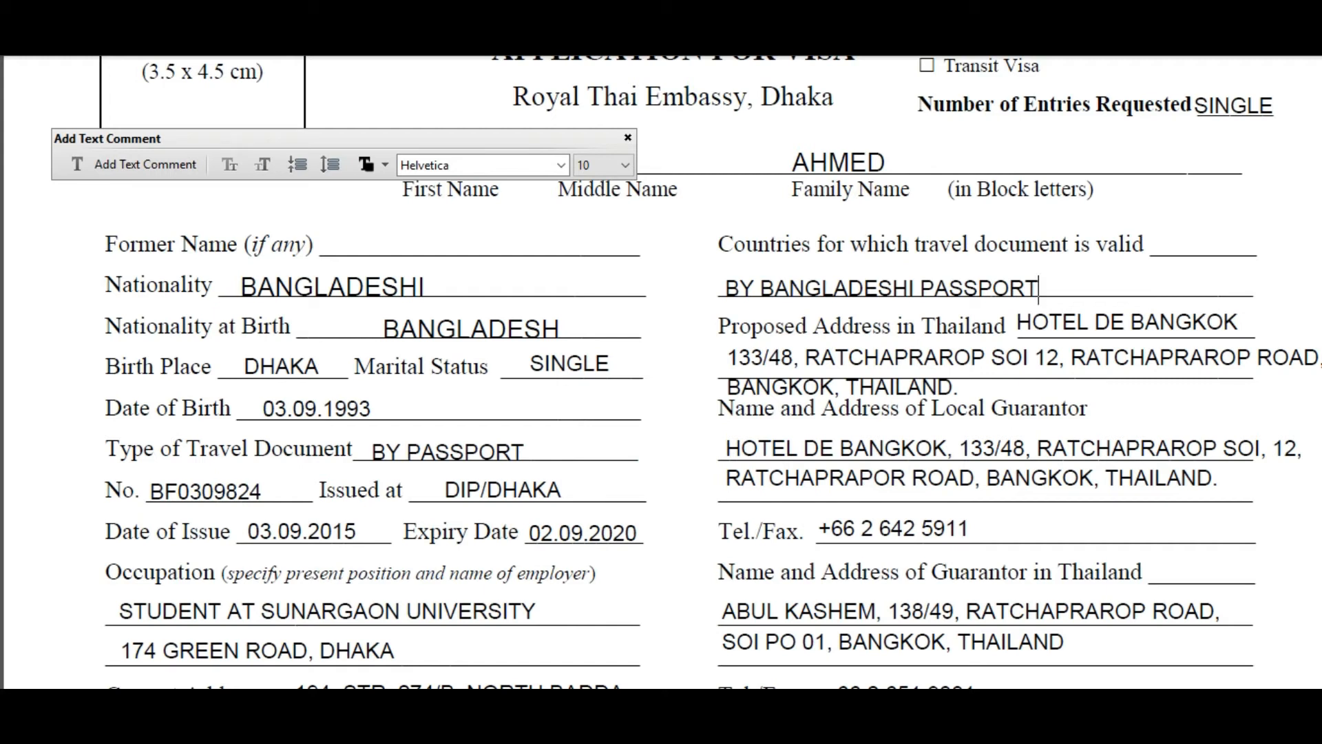
pyautogui.click(1258, 358)
pyautogui.press('BackSpace')
pyautogui.press('Return')
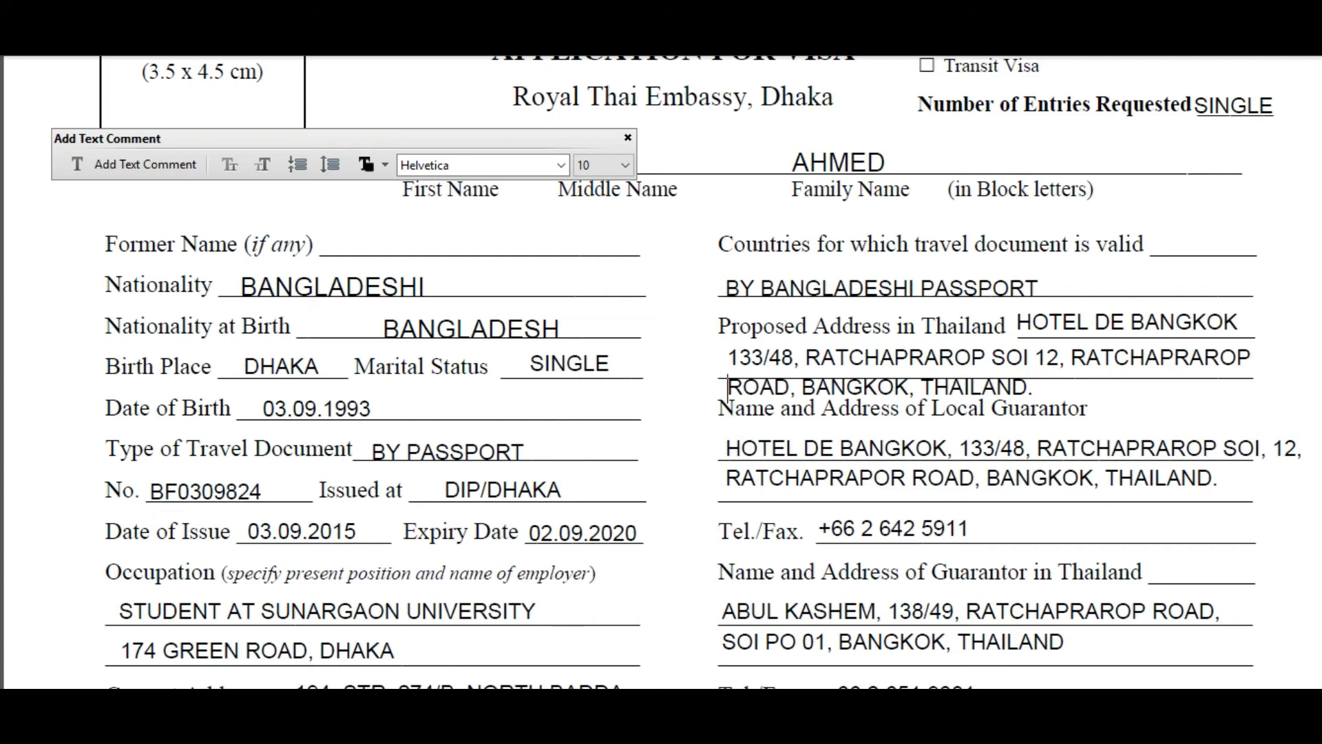
# Move the 12 in the local guarantor's address down to the start of the following line
pyautogui.scroll(-3, 693, 373)
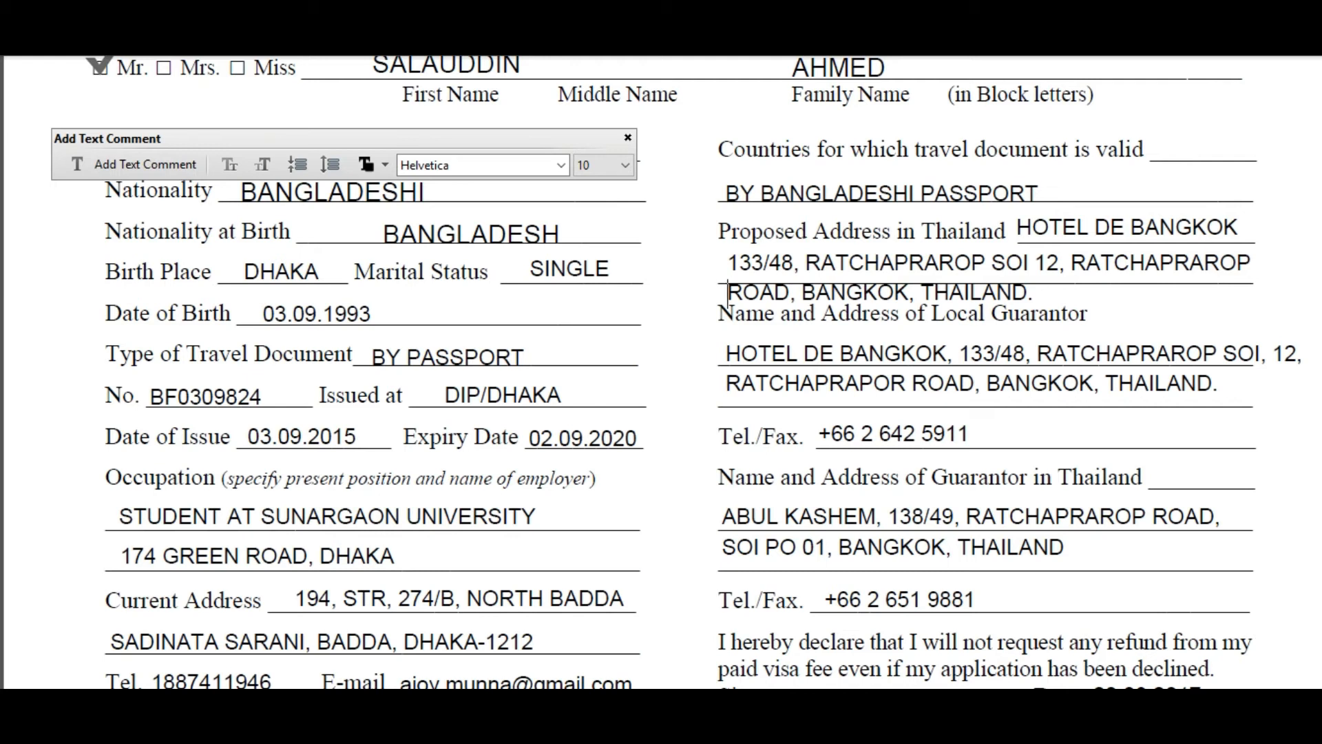
pyautogui.click(1266, 355)
pyautogui.press('Delete')
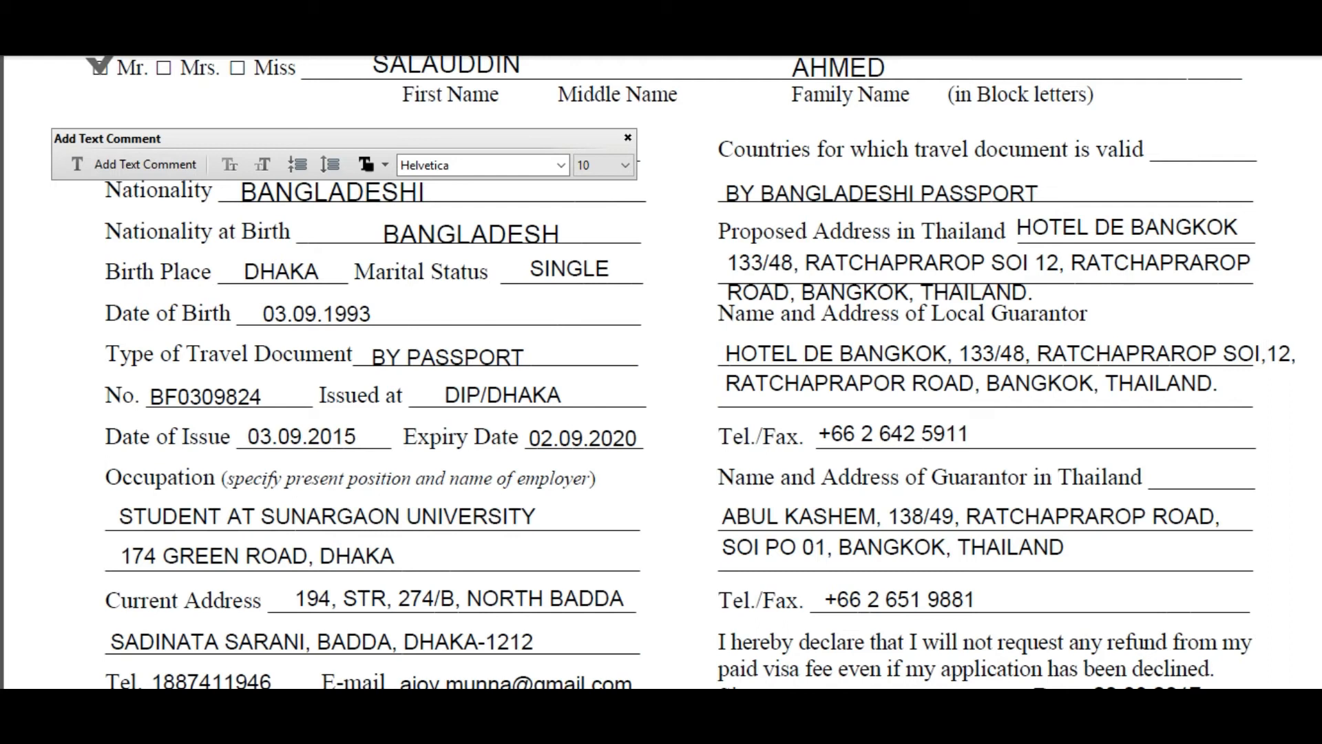
pyautogui.press('Return')
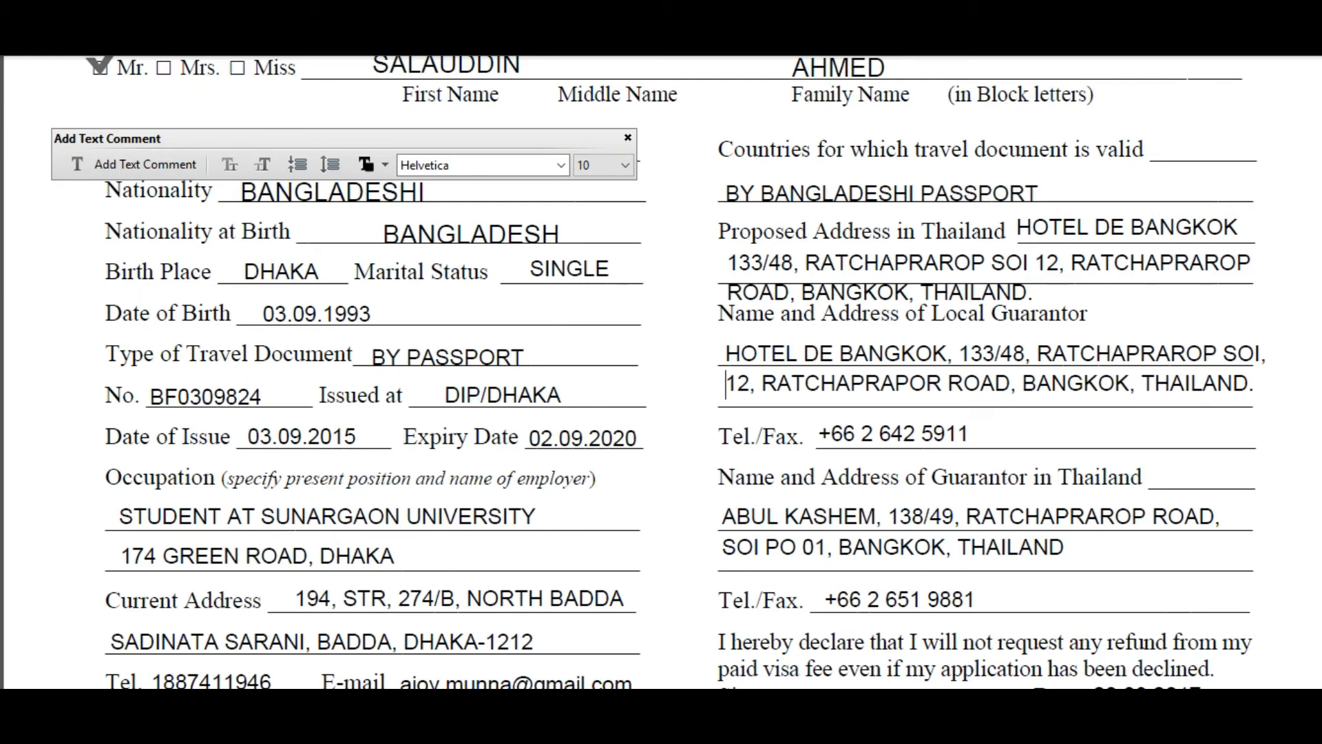
# Check the remaining entries down to the end of the visa form and return to its upper part
pyautogui.scroll(-1, 682, 372)
pyautogui.scroll(-1, 682, 372)
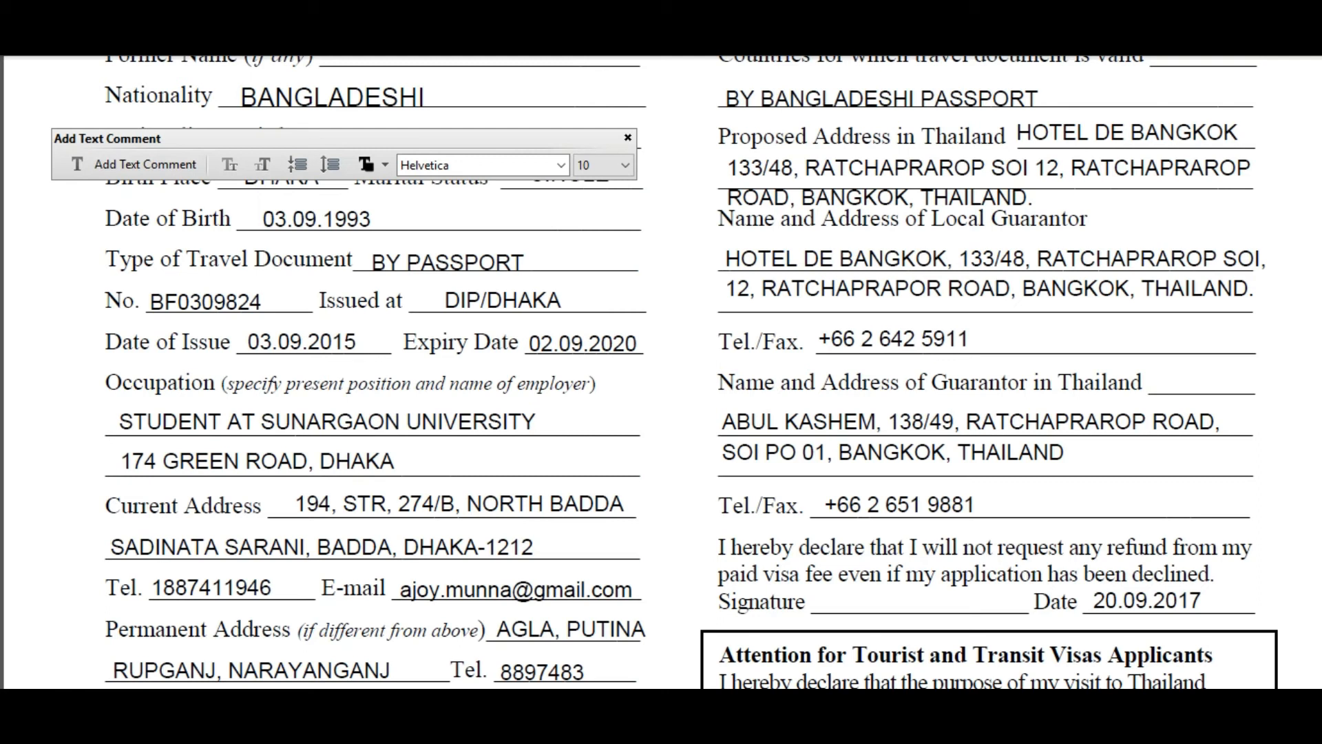
pyautogui.scroll(-1, 691, 373)
pyautogui.scroll(-2, 691, 373)
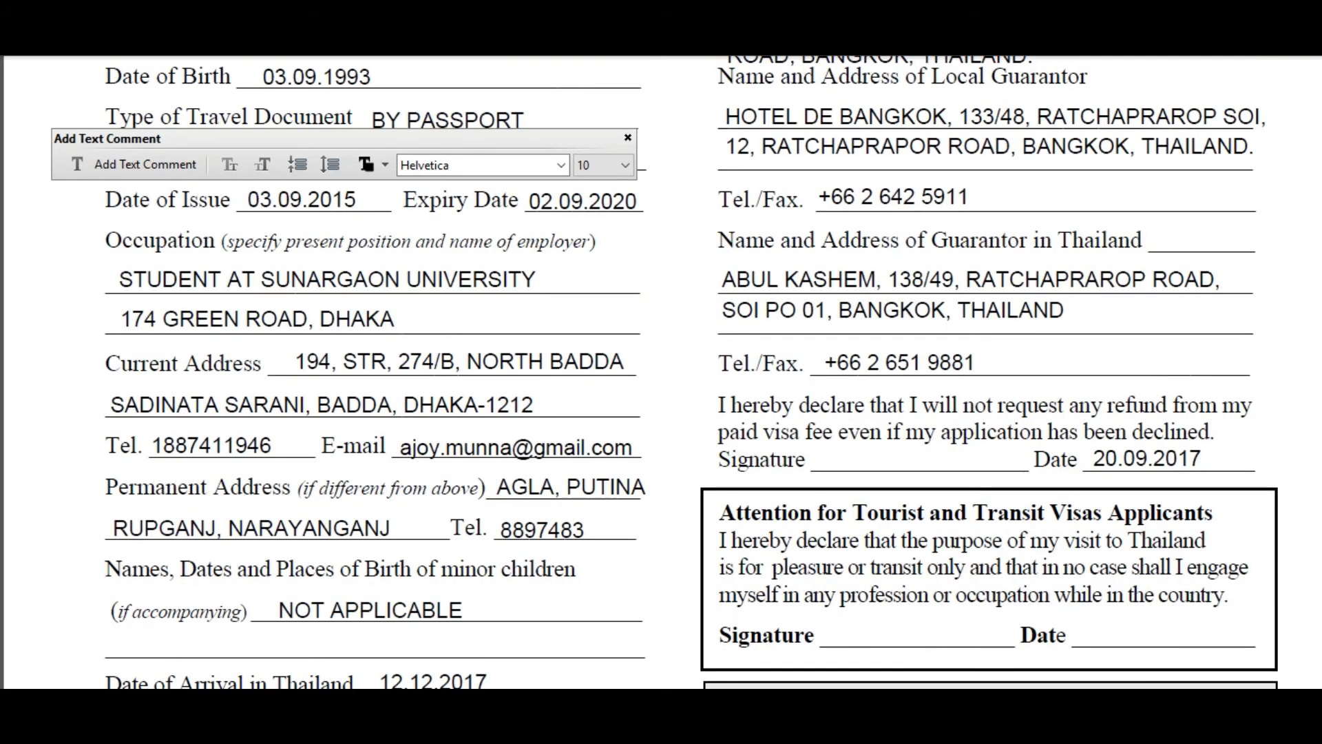
pyautogui.scroll(-10, 690, 373)
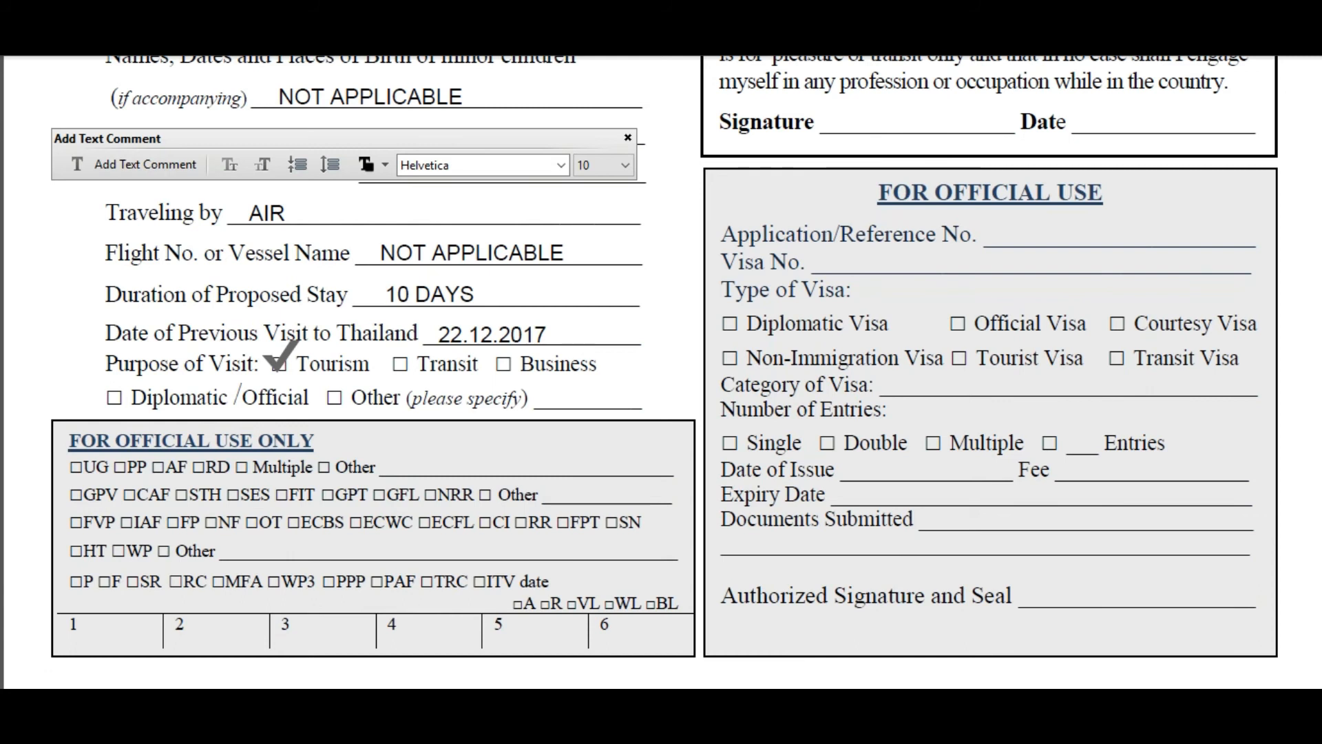
pyautogui.scroll(14, 691, 373)
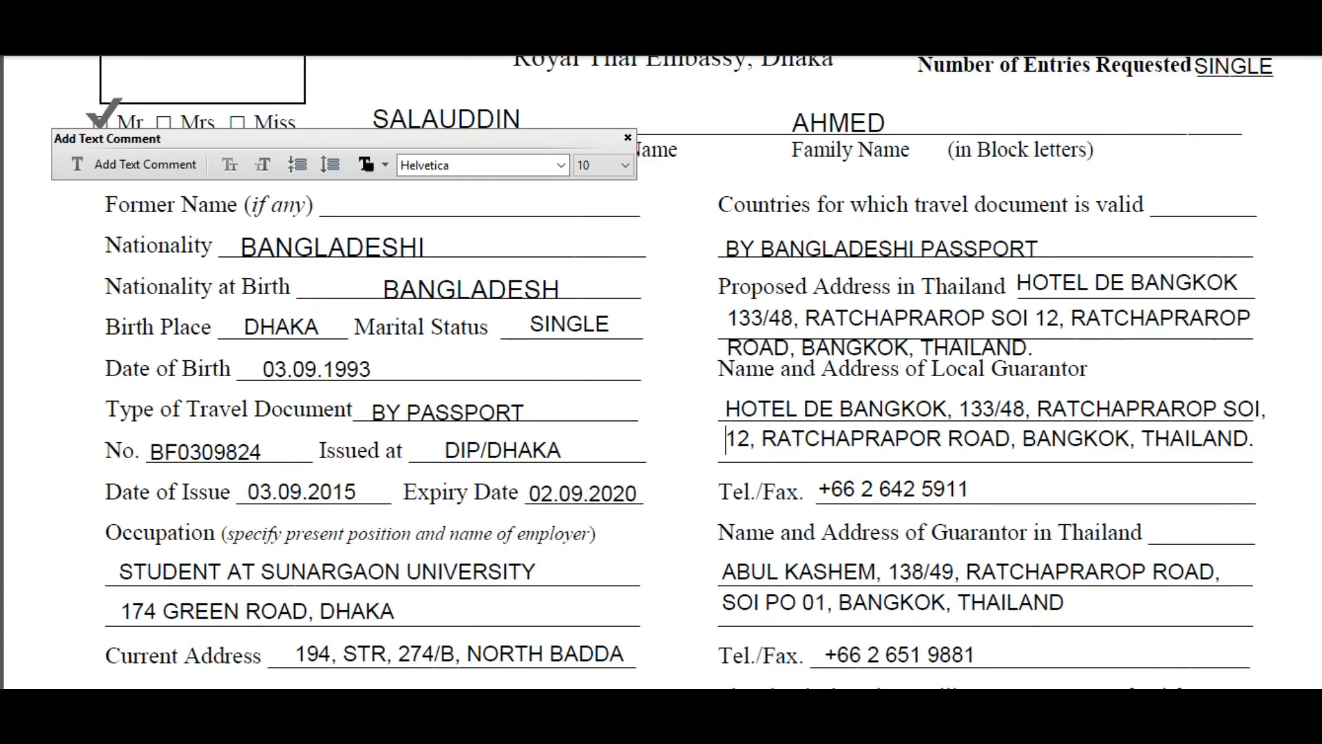
pyautogui.scroll(5, 661, 372)
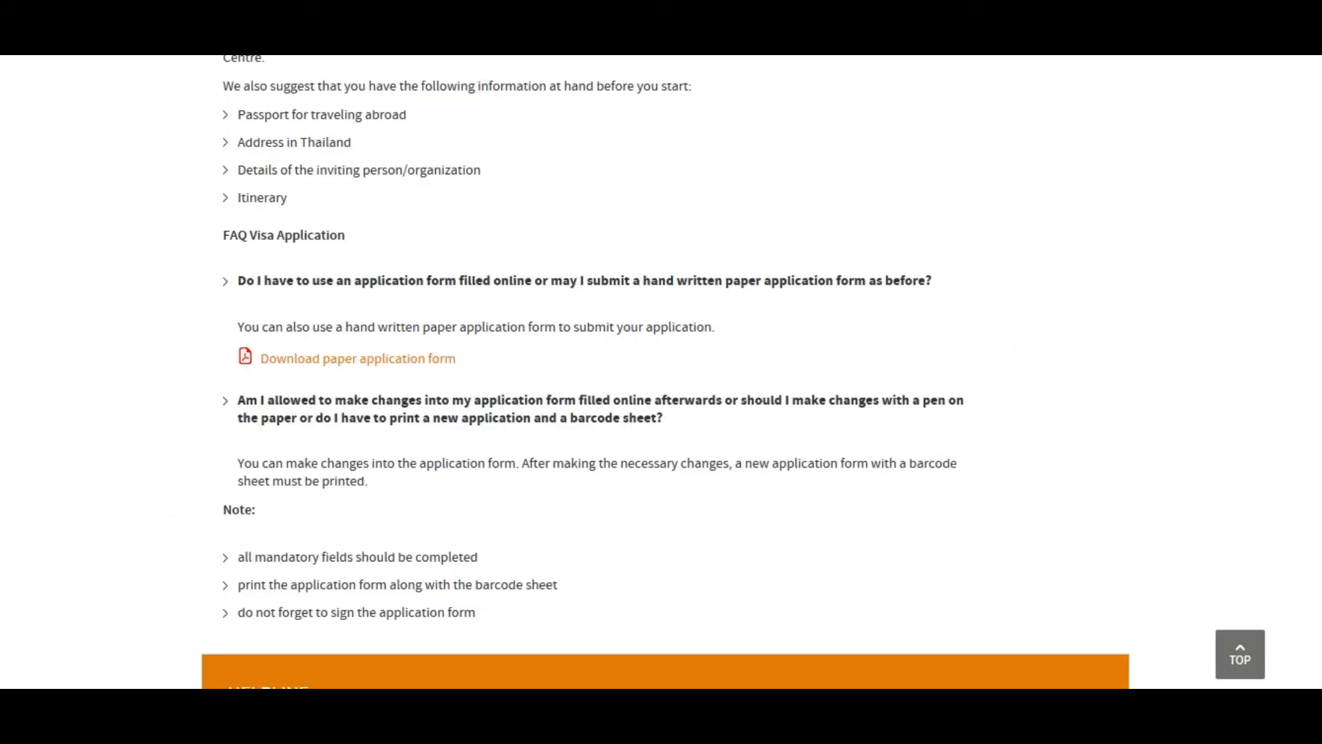
# Switch to the VFS Global website and look over the Online Visa Application page from its beginning
pyautogui.scroll(9, 354, 213)
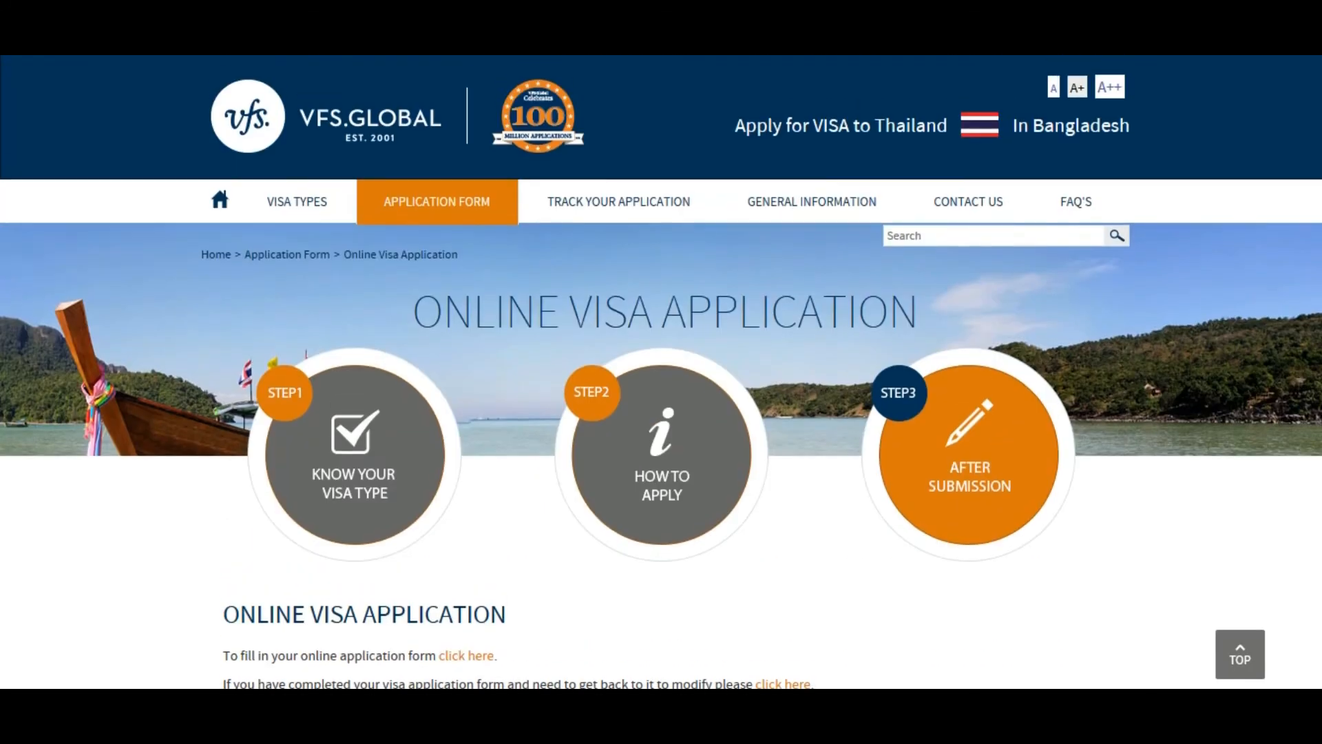
pyautogui.scroll(-3, 355, 213)
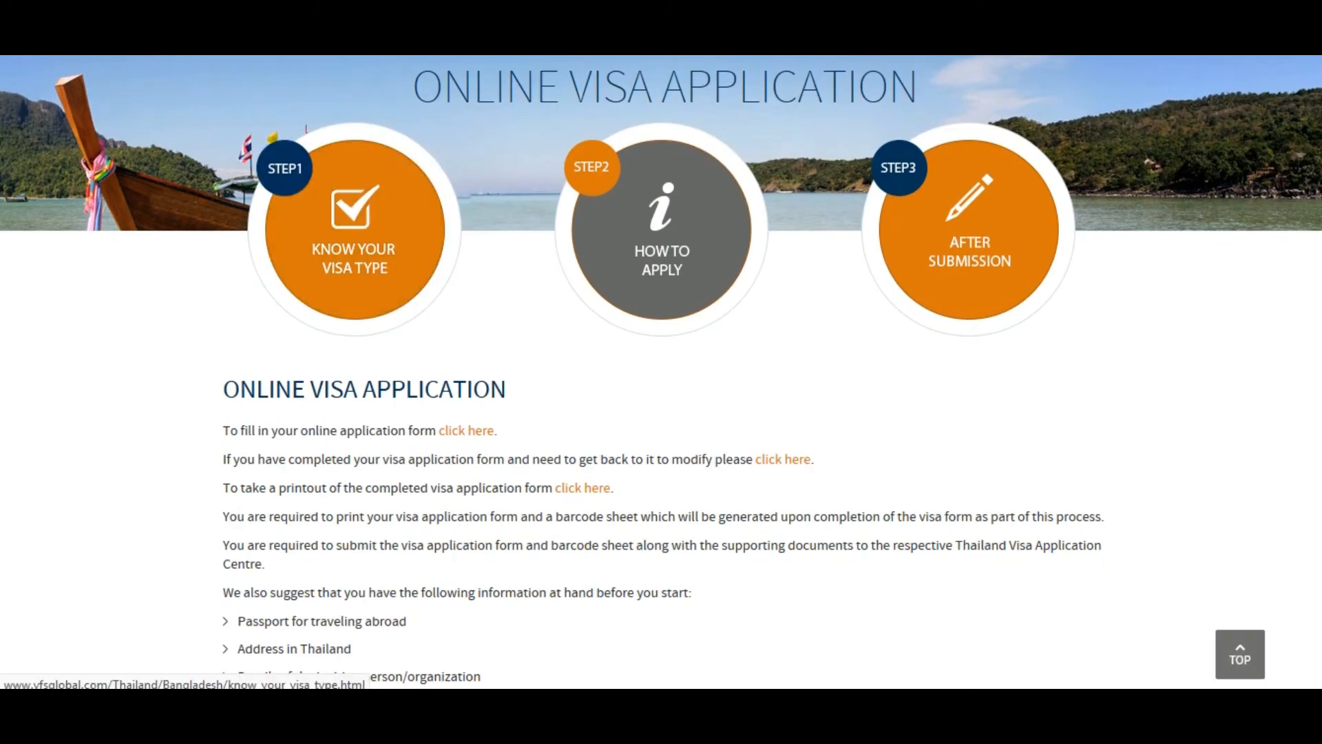
# View the Know Your Visa Type page and return to the Online Visa Application instructions
pyautogui.click(355, 229)
pyautogui.moveTo(436, 201)
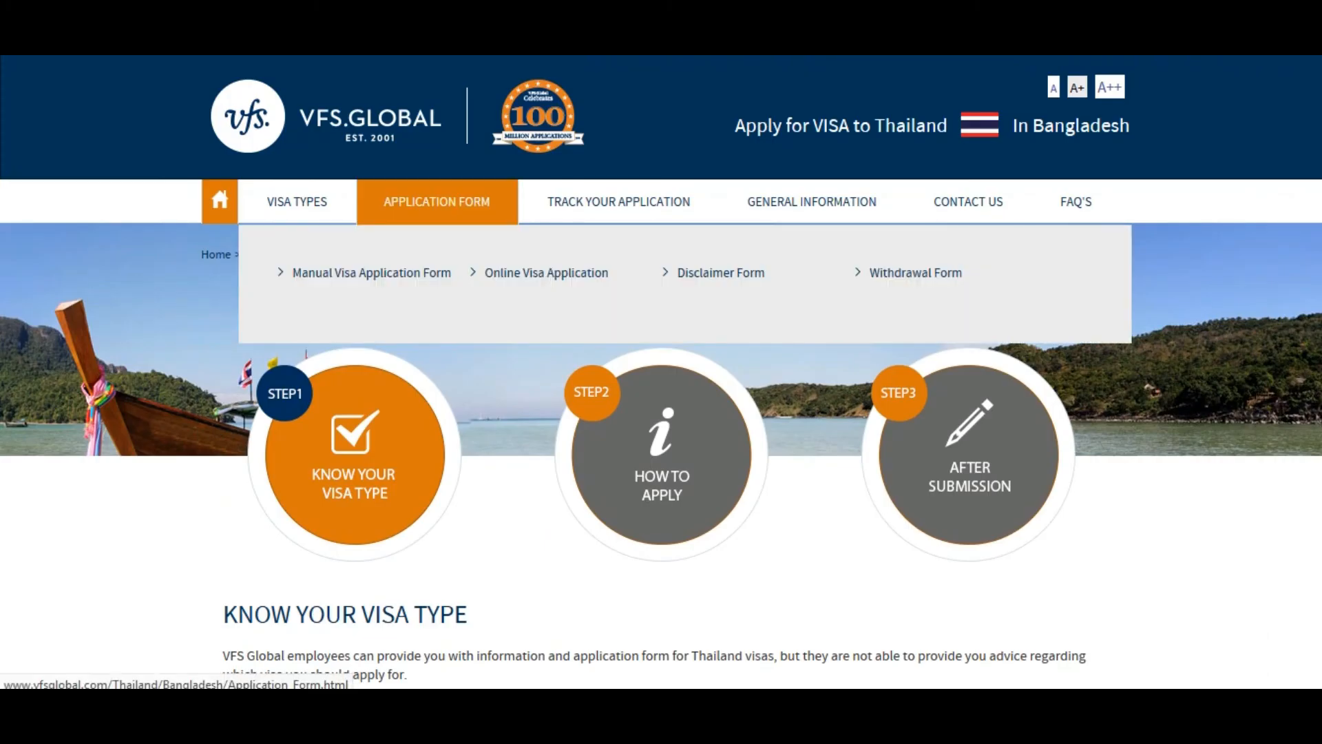
pyautogui.click(528, 274)
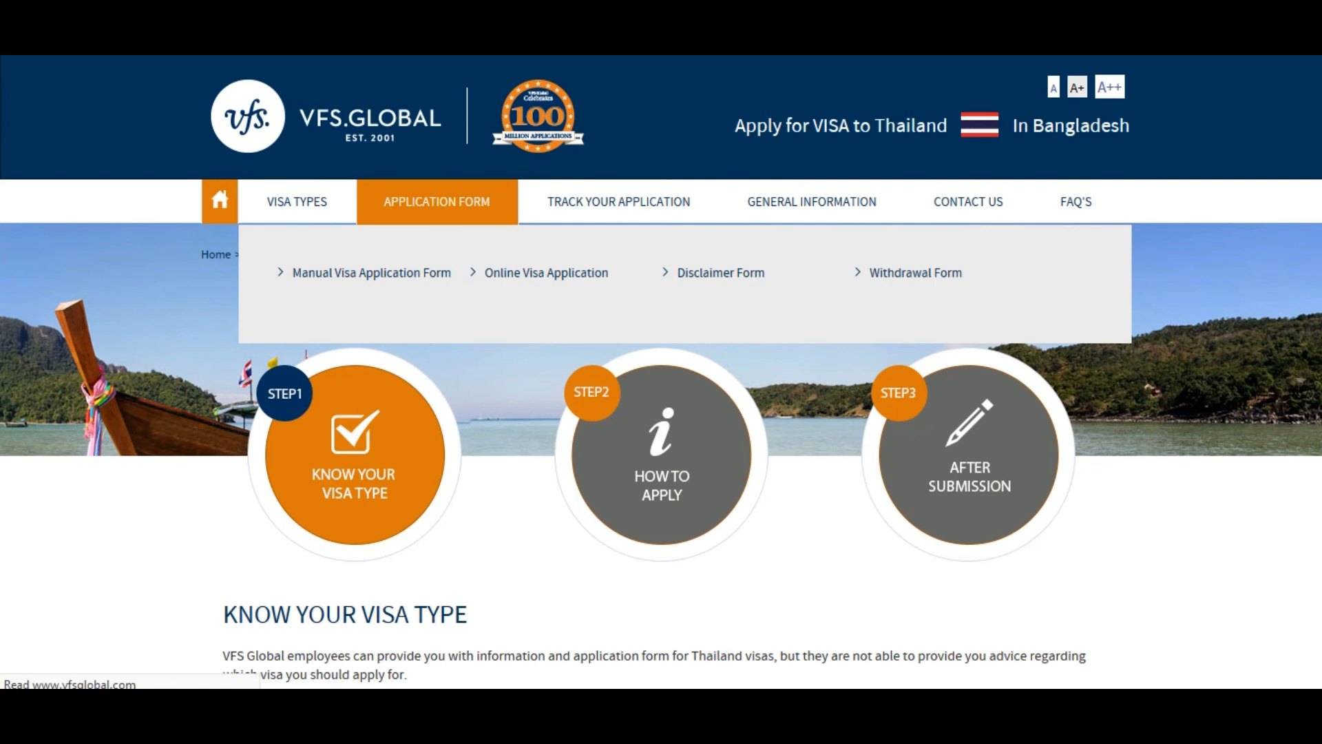
pyautogui.scroll(-4, 662, 372)
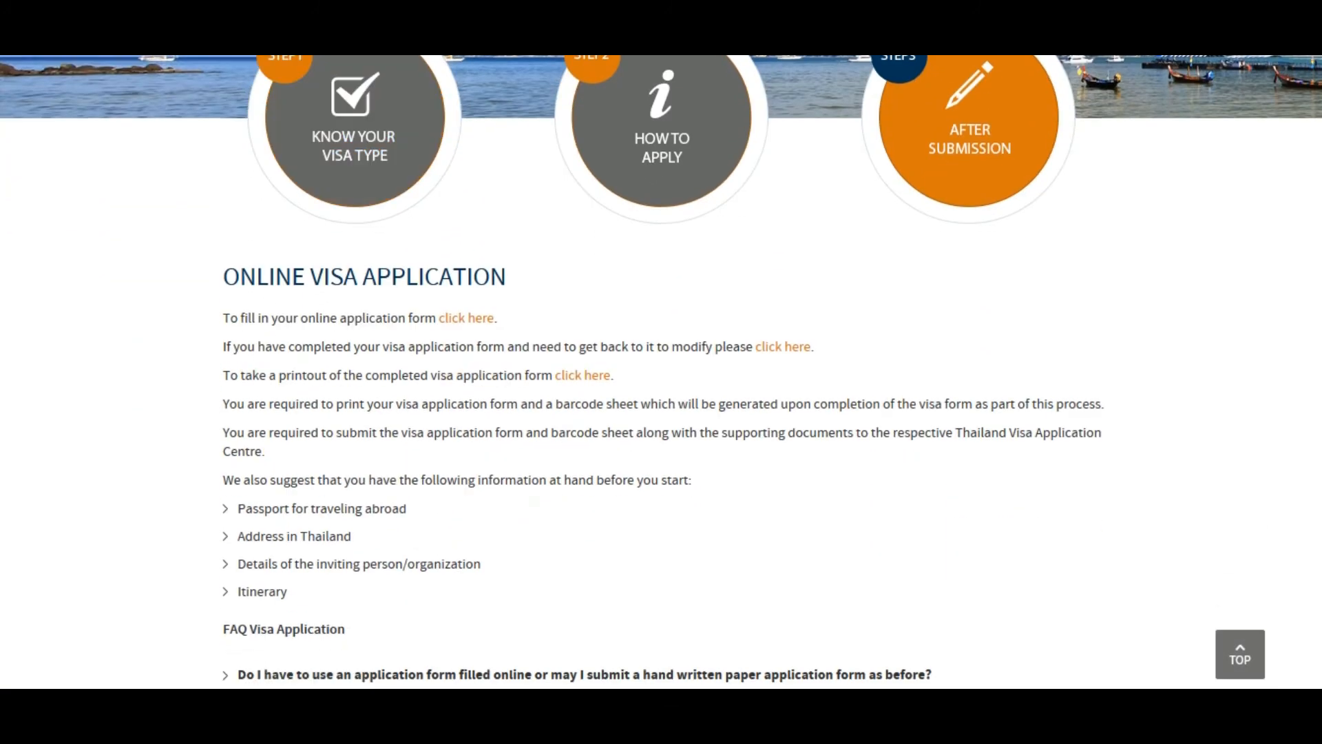
# Highlight the Online Visa Application heading and open the form for filling in the application online
pyautogui.moveTo(223, 277); pyautogui.dragTo(508, 277)
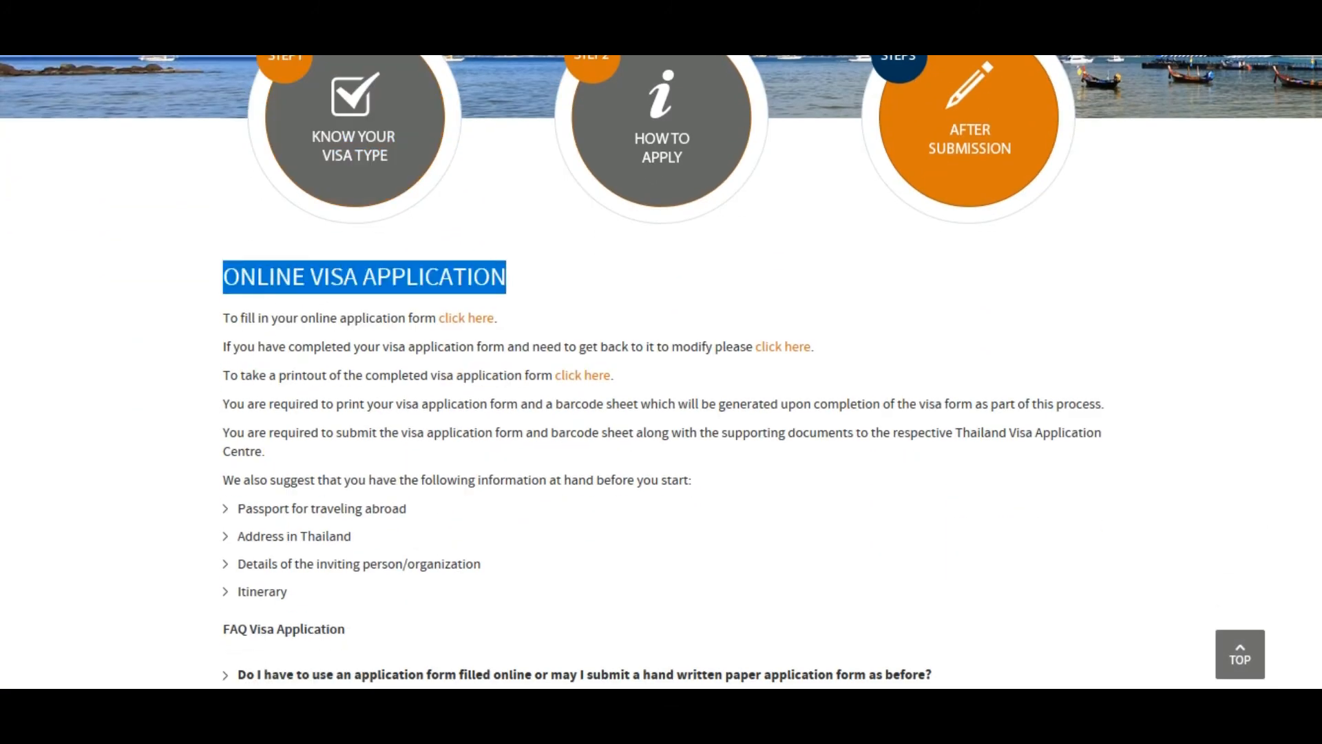
pyautogui.click(524, 277)
pyautogui.click(467, 319)
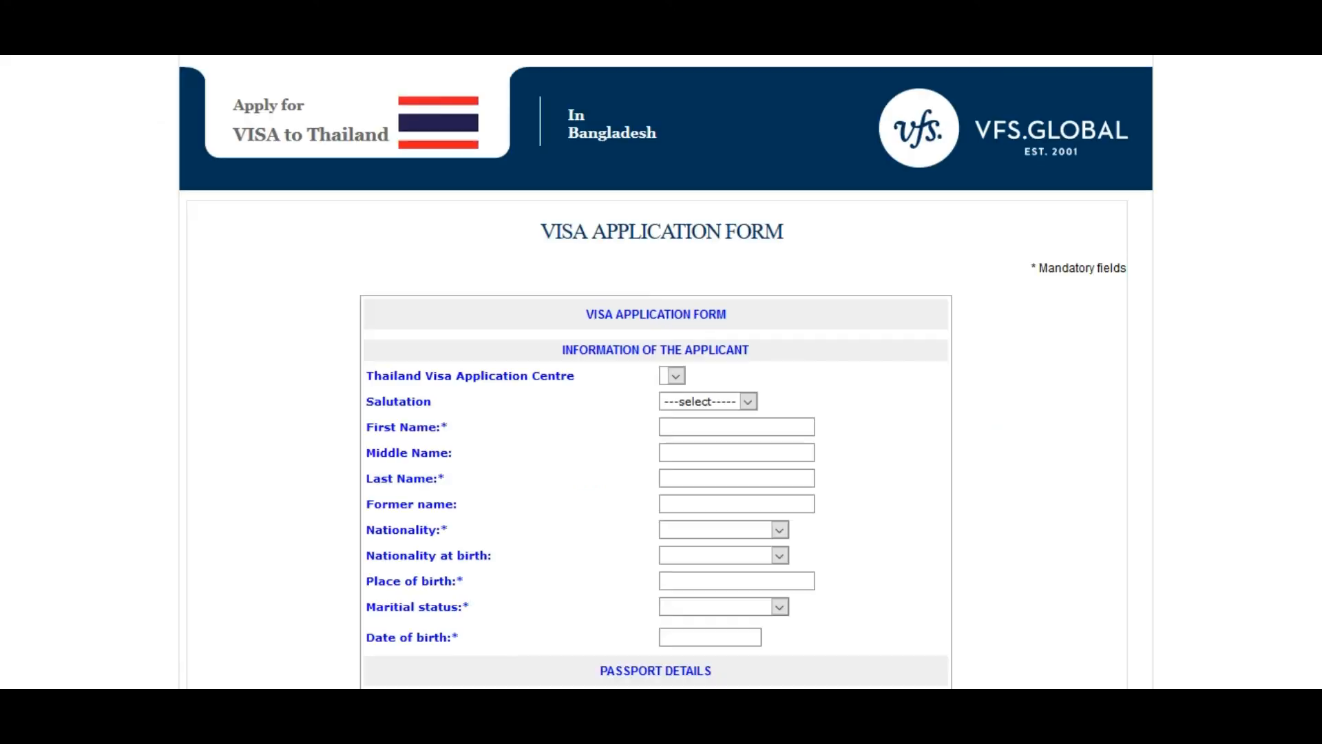
# Look over the blank online visa application form, from the applicant information through the passport details to its end
pyautogui.scroll(-3, 655, 372)
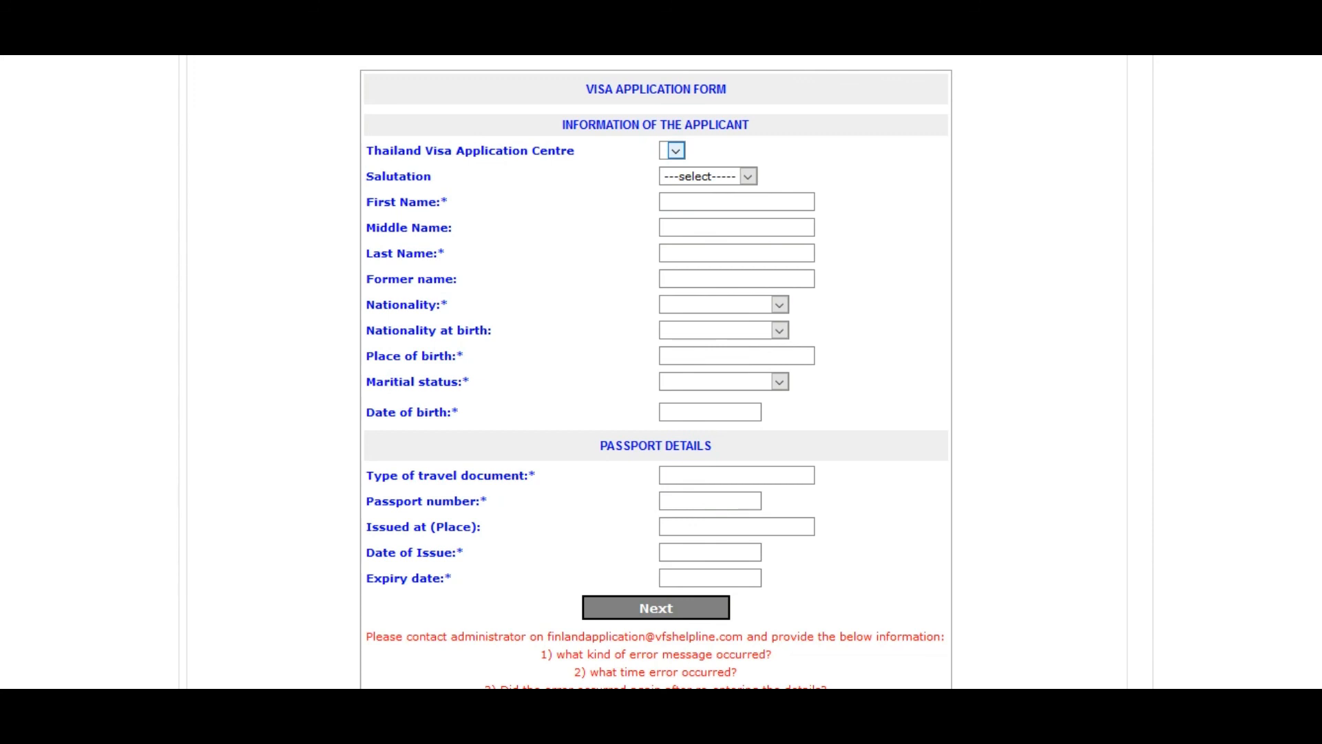
pyautogui.scroll(-5, 656, 371)
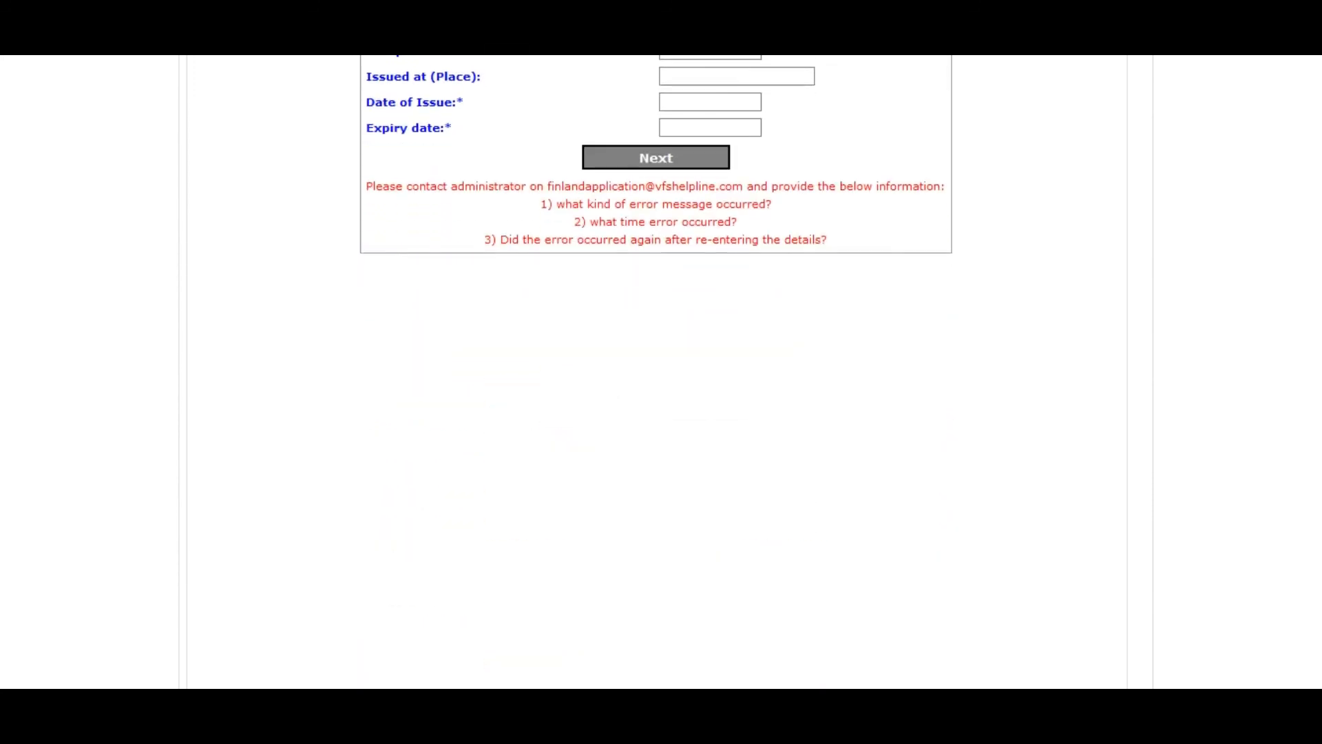
pyautogui.scroll(8, 675, 376)
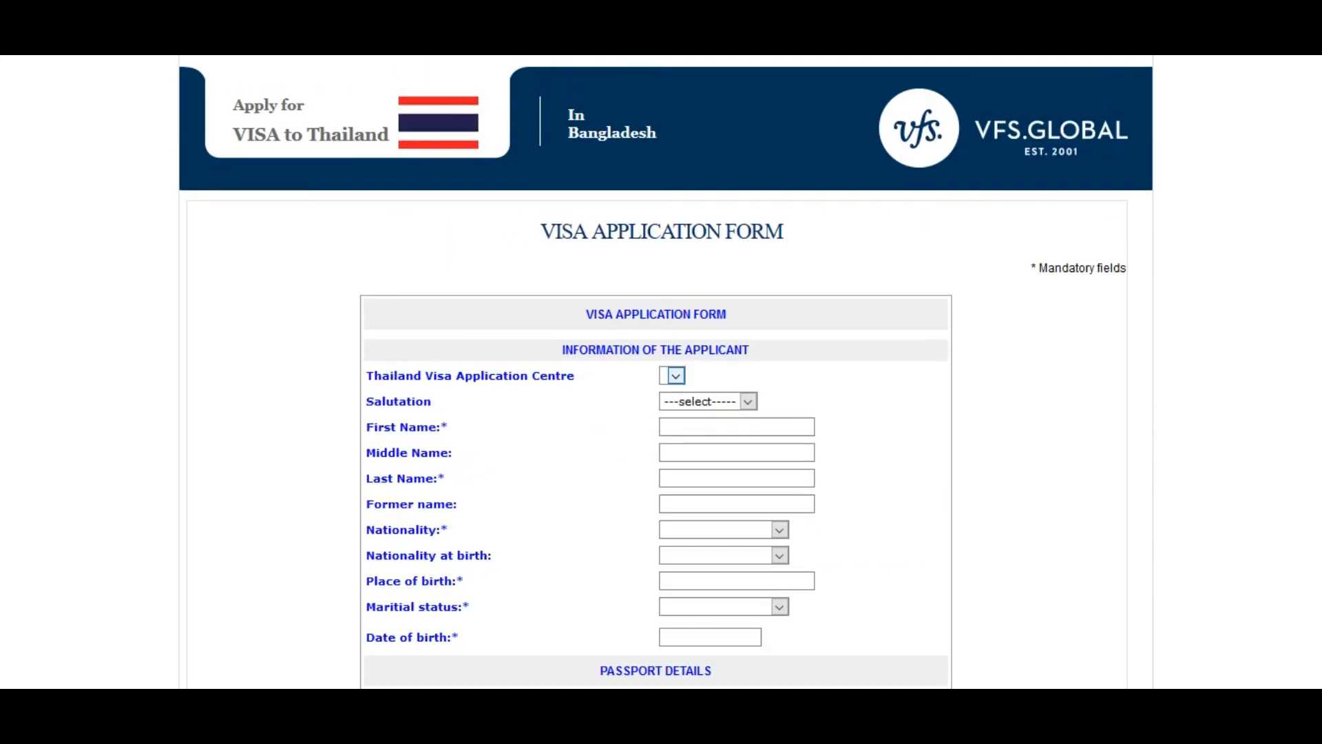
pyautogui.scroll(-4, 655, 372)
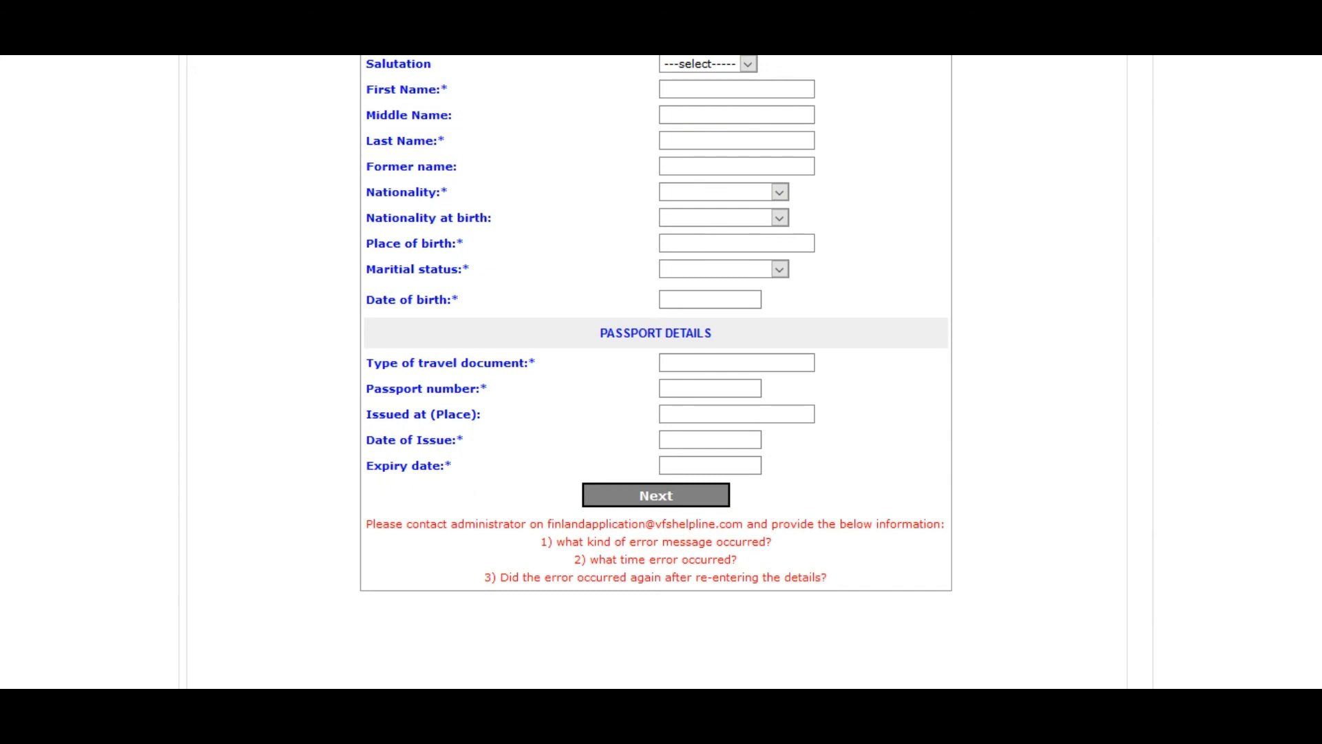
pyautogui.scroll(-2, 656, 317)
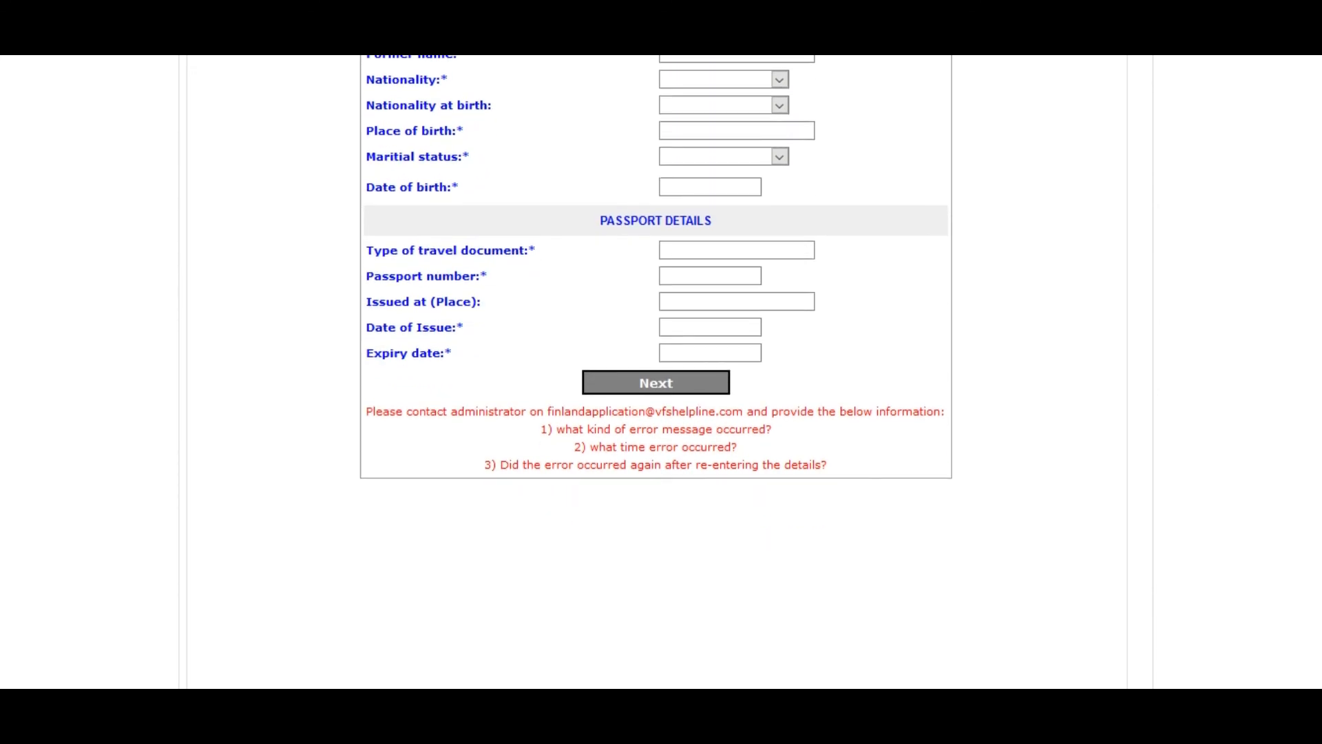